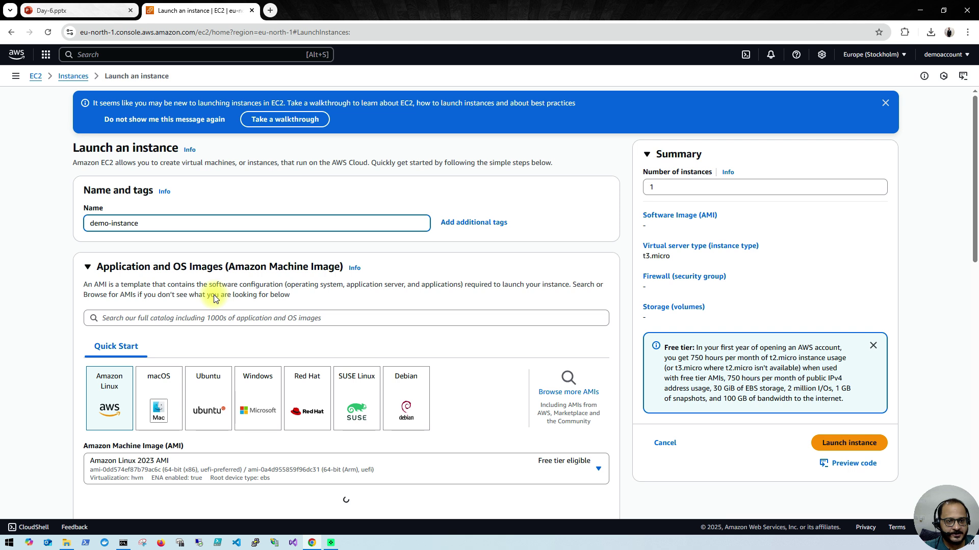
Step: Choose the Windows quick-start image and select Microsoft Windows Server 2022 Base as the AMI
click(253, 388)
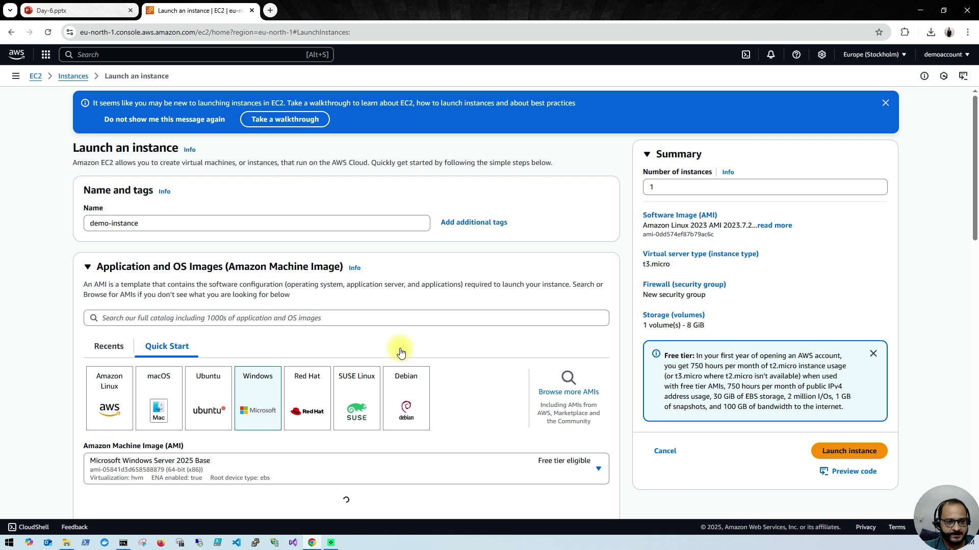
scroll(466, 356, down, 4)
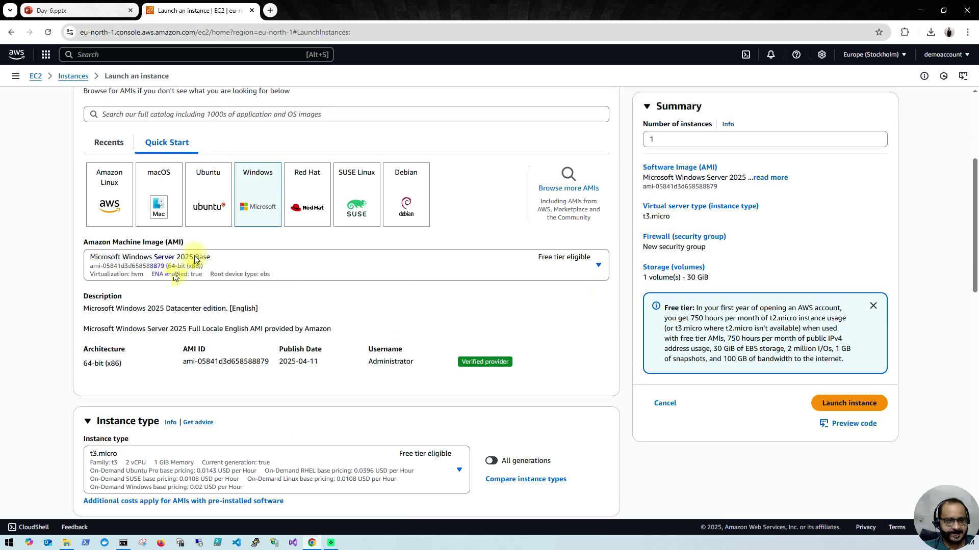
click(269, 261)
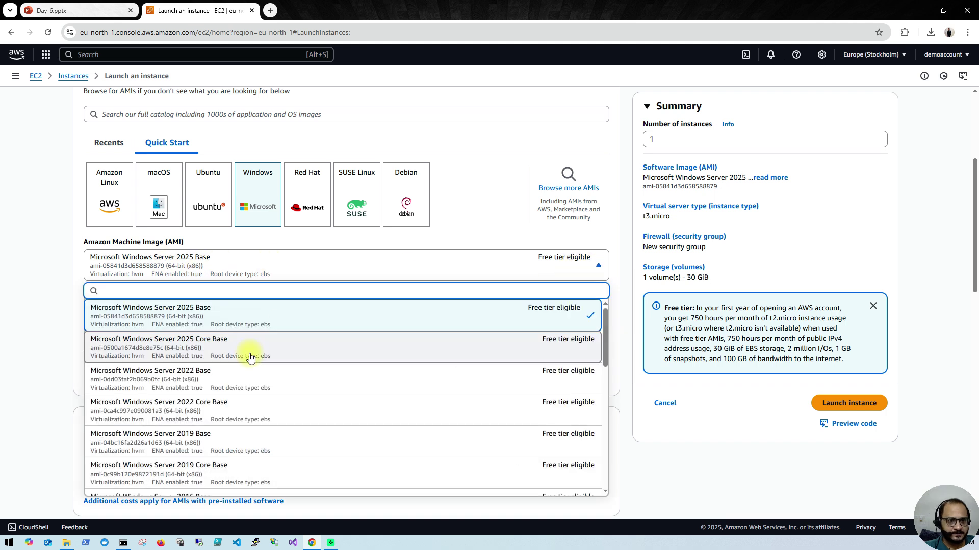
click(233, 383)
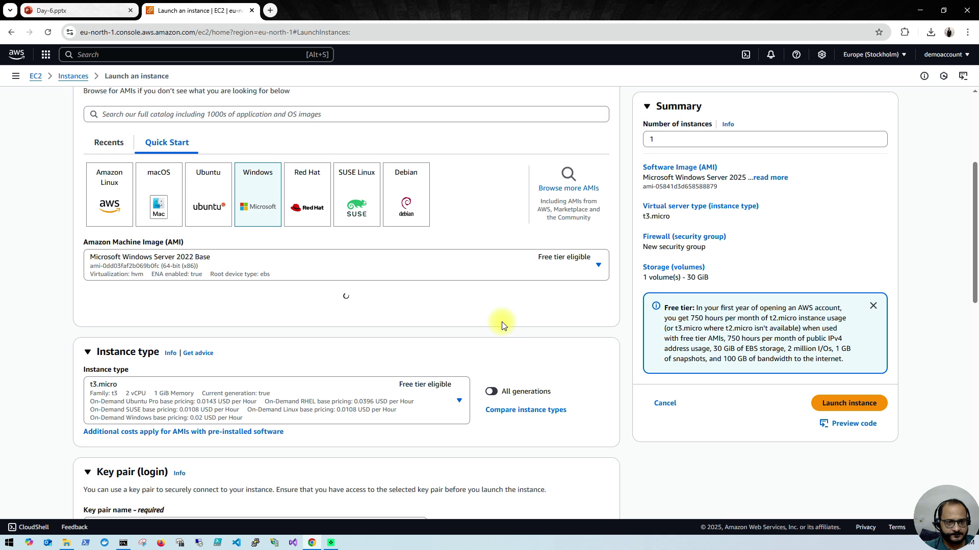
Step: Review the instance type section and the monthly free-tier hours described in the launch summary
scroll(502, 322, down, 2)
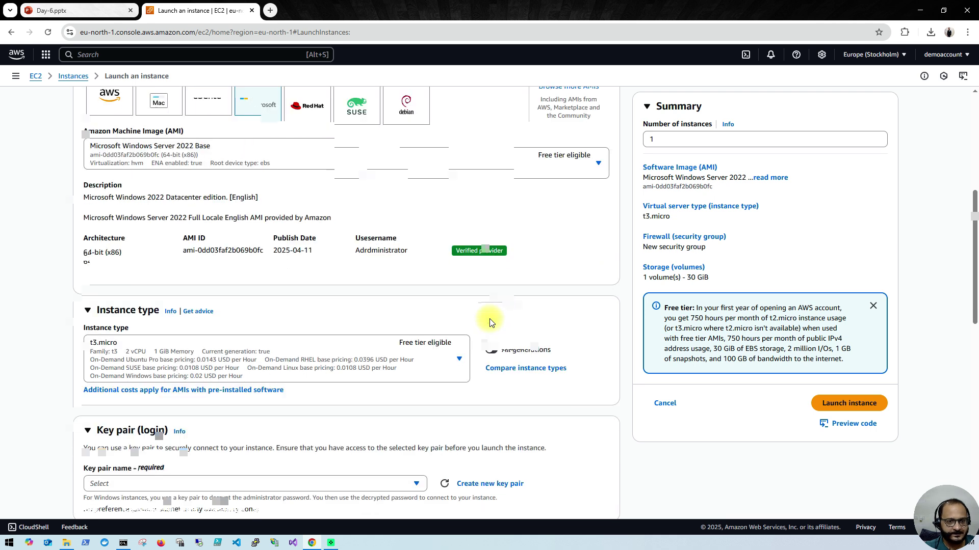
scroll(489, 320, down, 2)
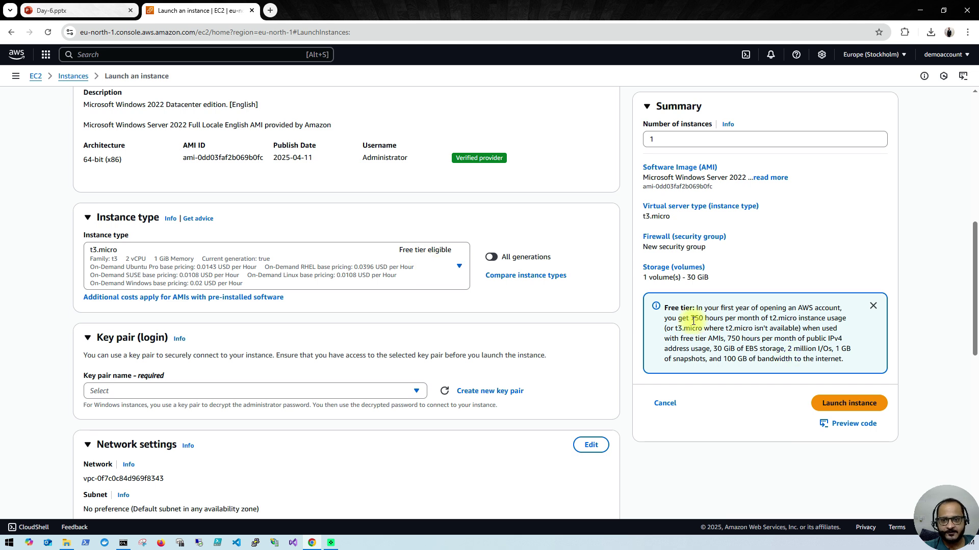
drag(692, 319, 742, 318)
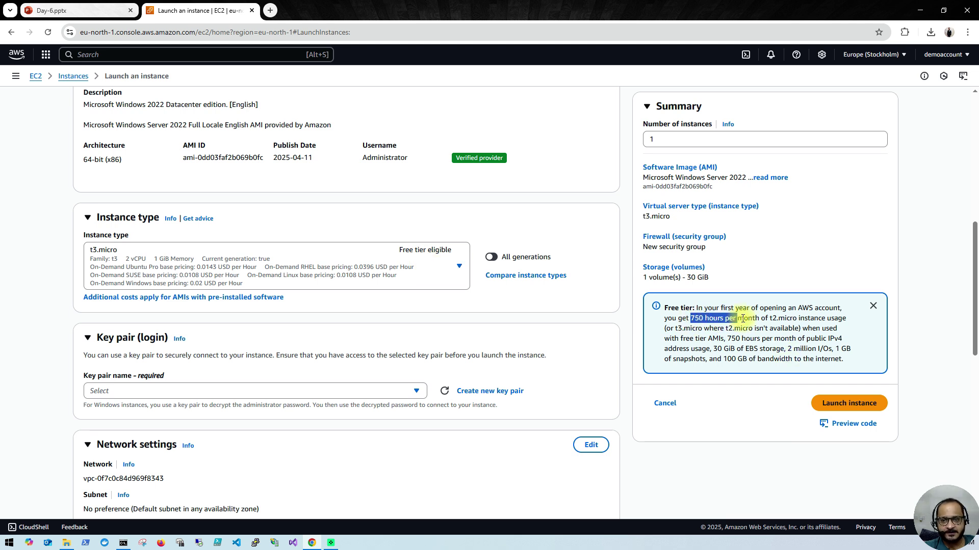
click(504, 325)
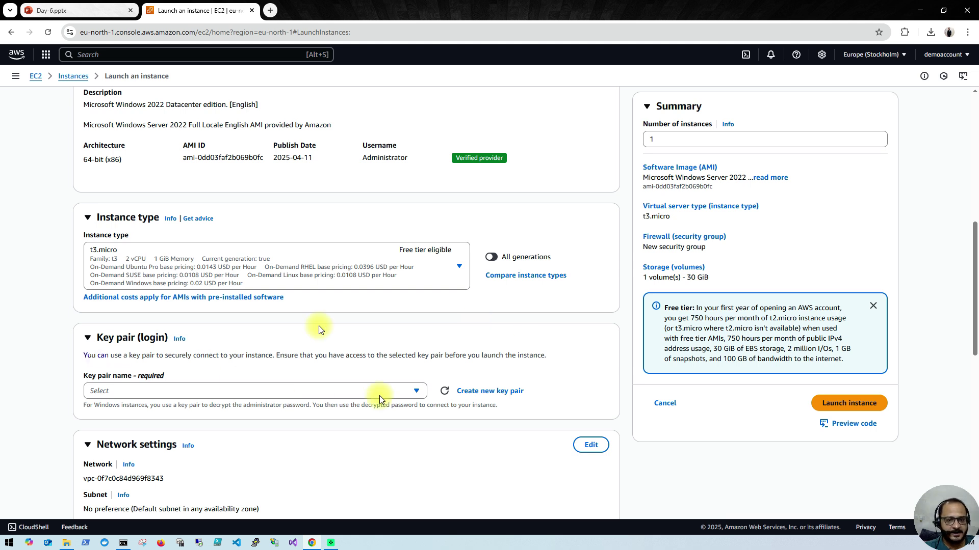
Step: Create a new RSA key pair named demo with the .pem private key format for the instance login
click(470, 392)
click(394, 211)
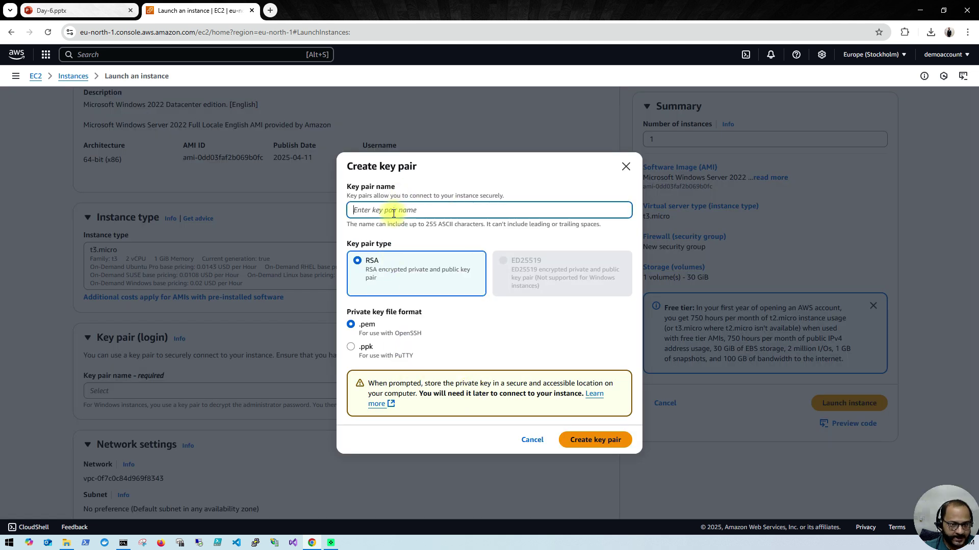
text(demo)
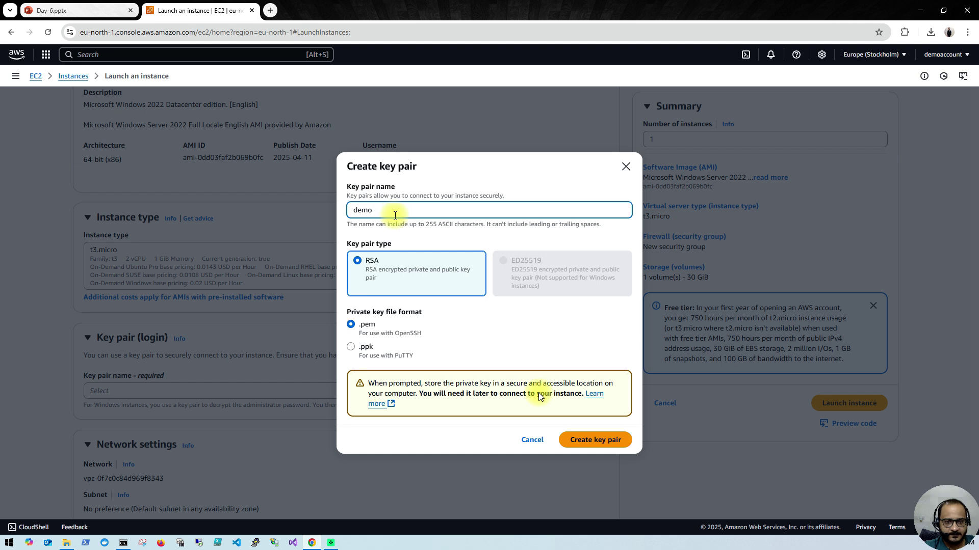
click(589, 439)
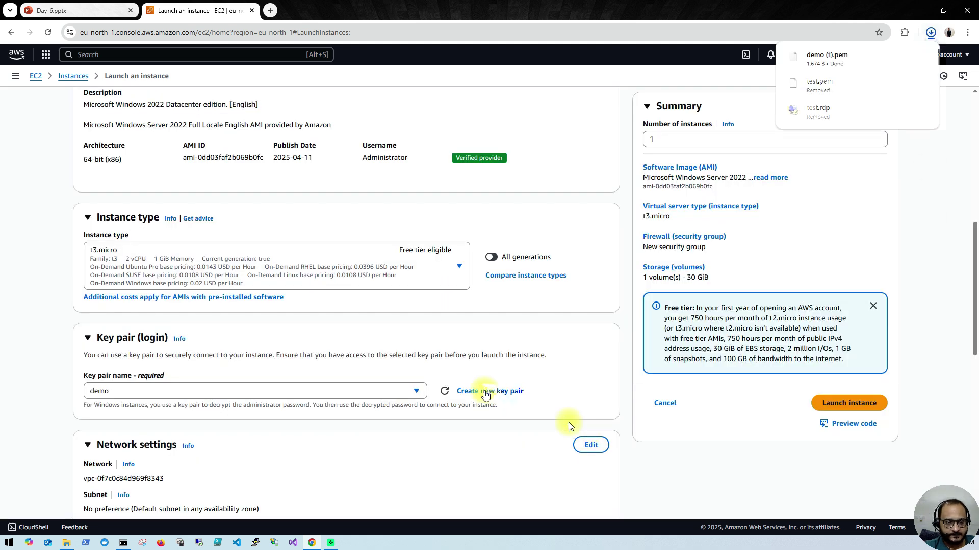
Step: Keep the new security group's RDP traffic source at Anywhere (0.0.0.0/0) in the network settings
scroll(225, 421, down, 5)
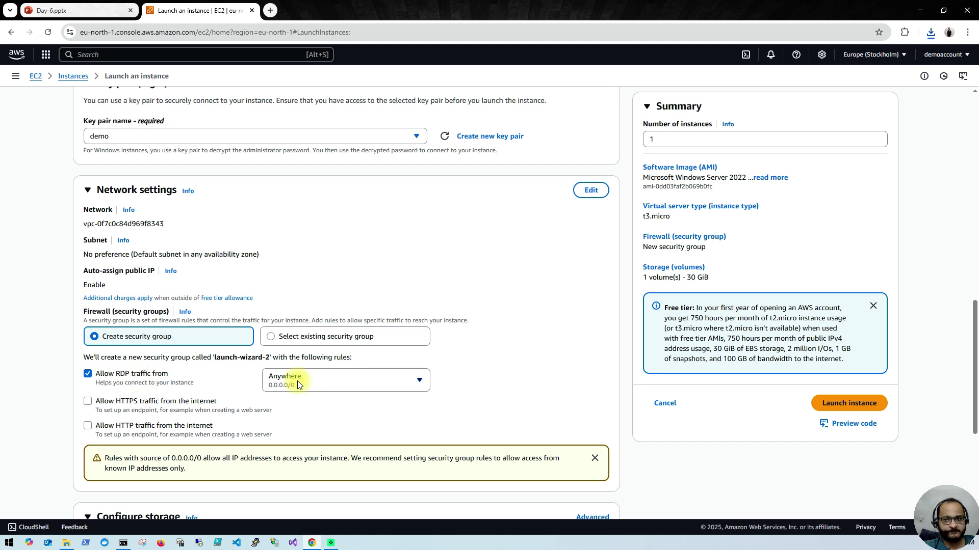
click(413, 384)
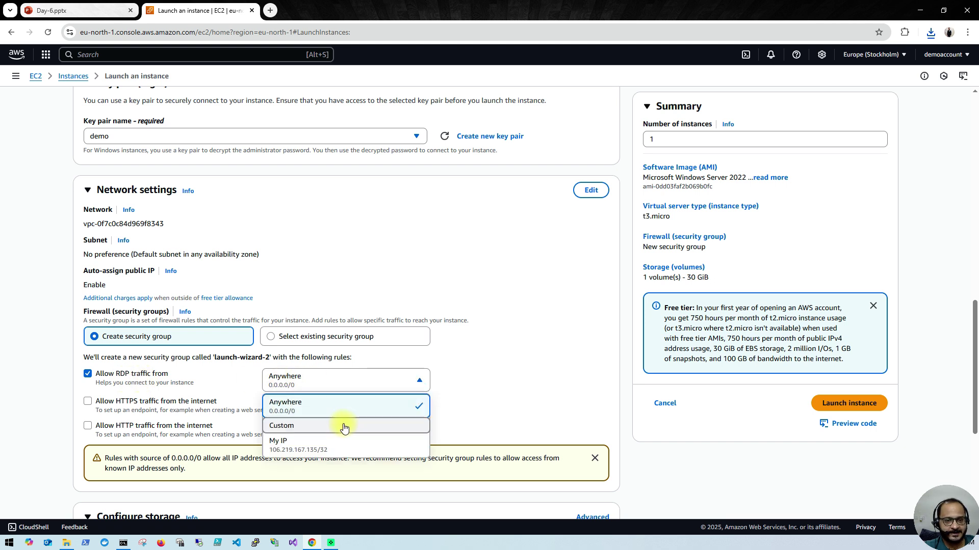
click(403, 415)
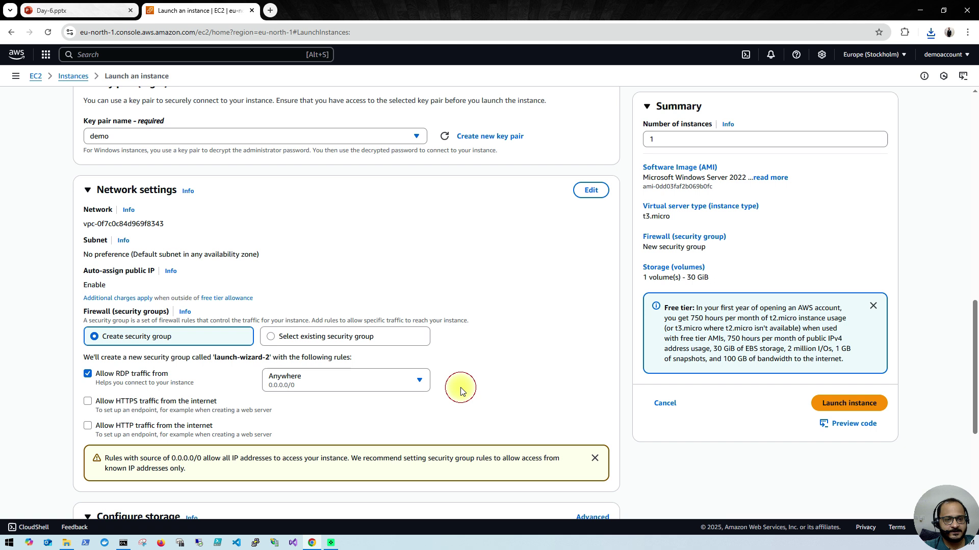
Step: Review the storage and remaining launch settings, and launch the instance
scroll(301, 417, down, 2)
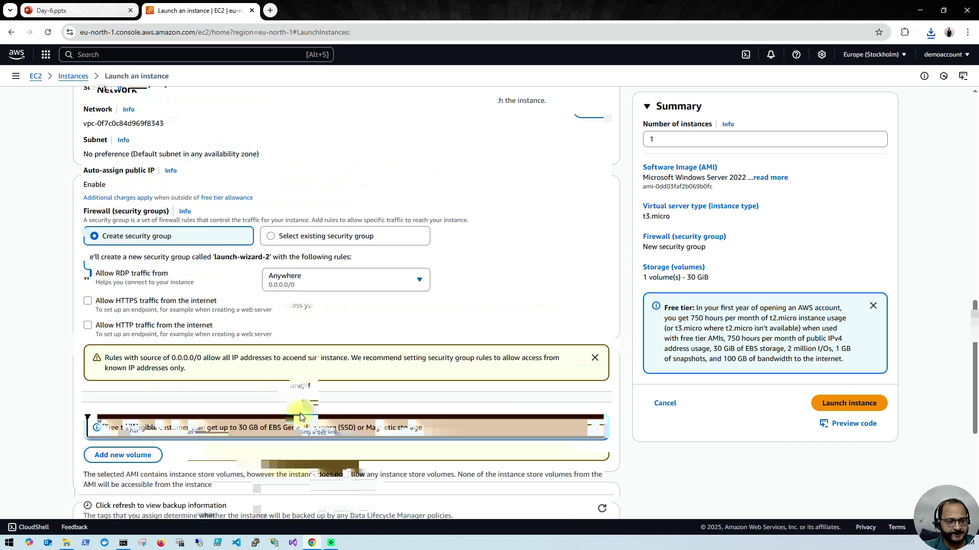
scroll(163, 374, down, 1)
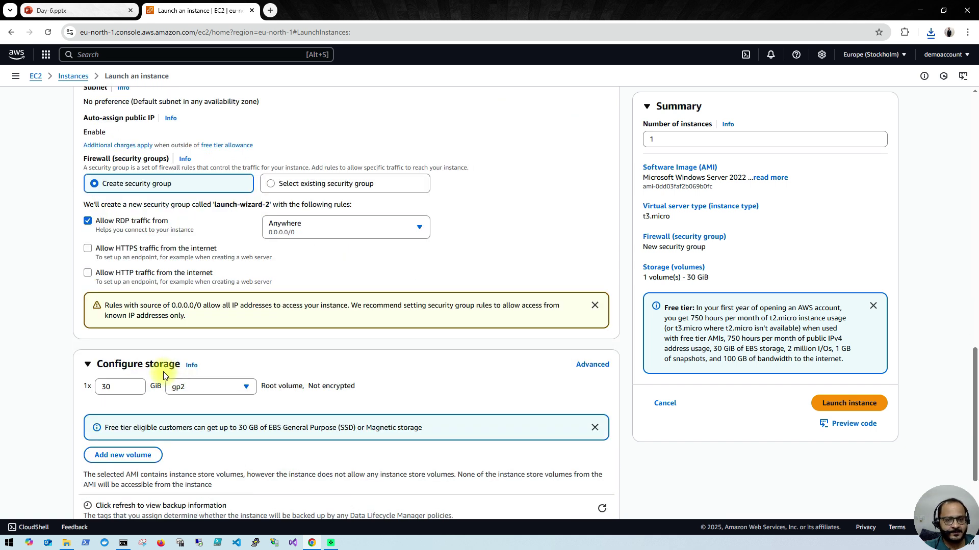
scroll(163, 372, down, 1)
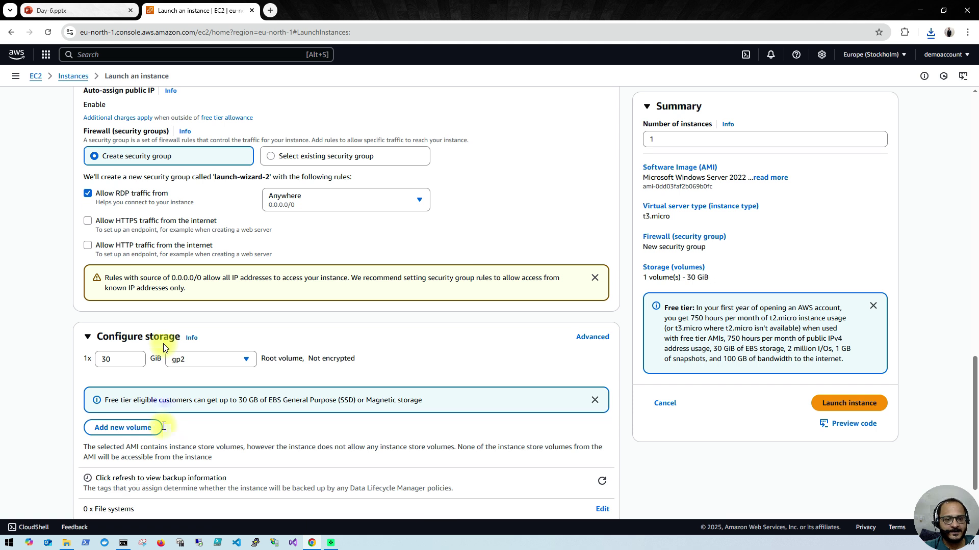
scroll(163, 344, down, 2)
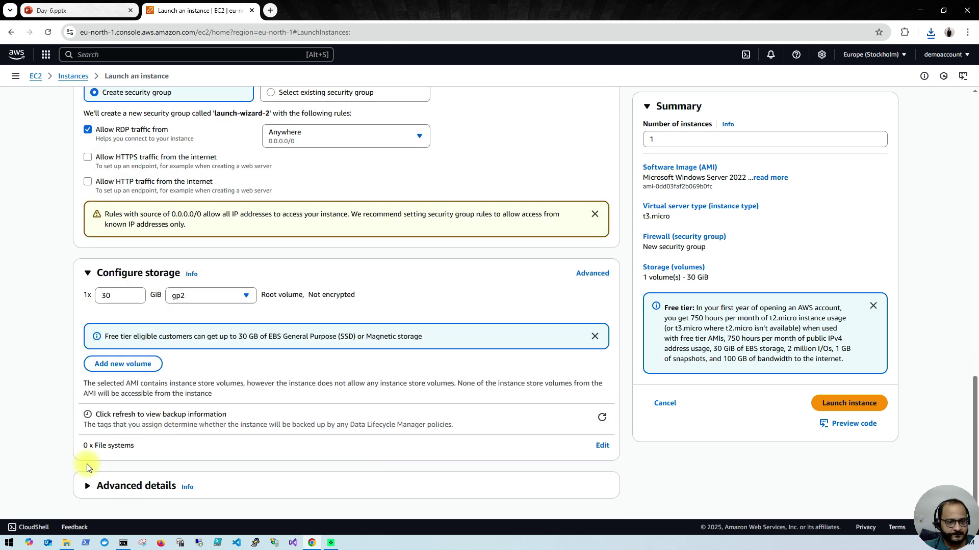
scroll(372, 451, up, 9)
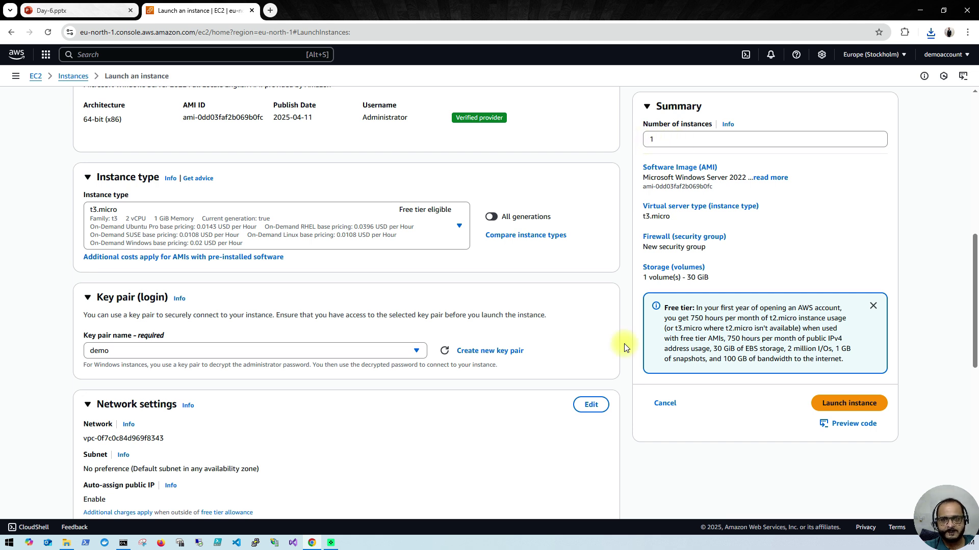
click(824, 405)
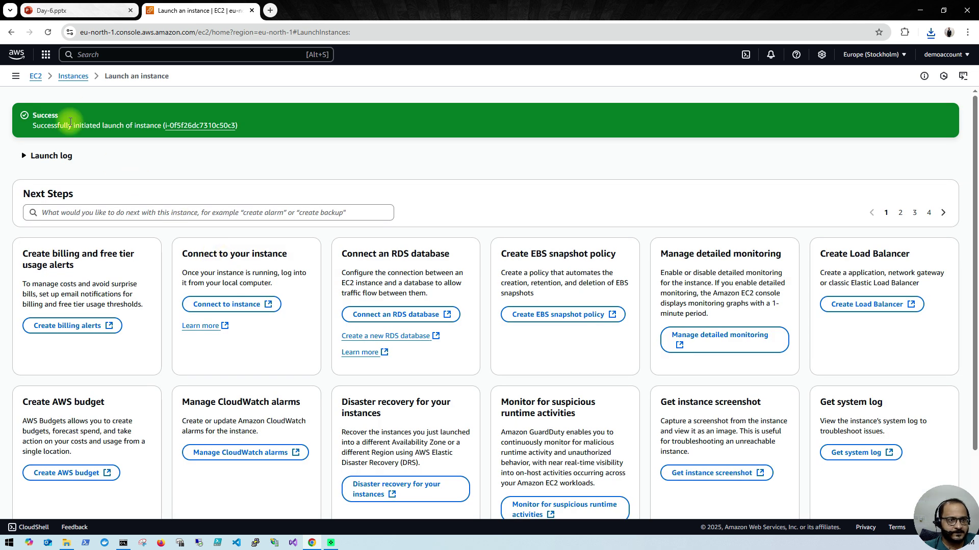
Step: Open the launched instance in the instances list and examine the available regions and the instance's further columns
click(191, 125)
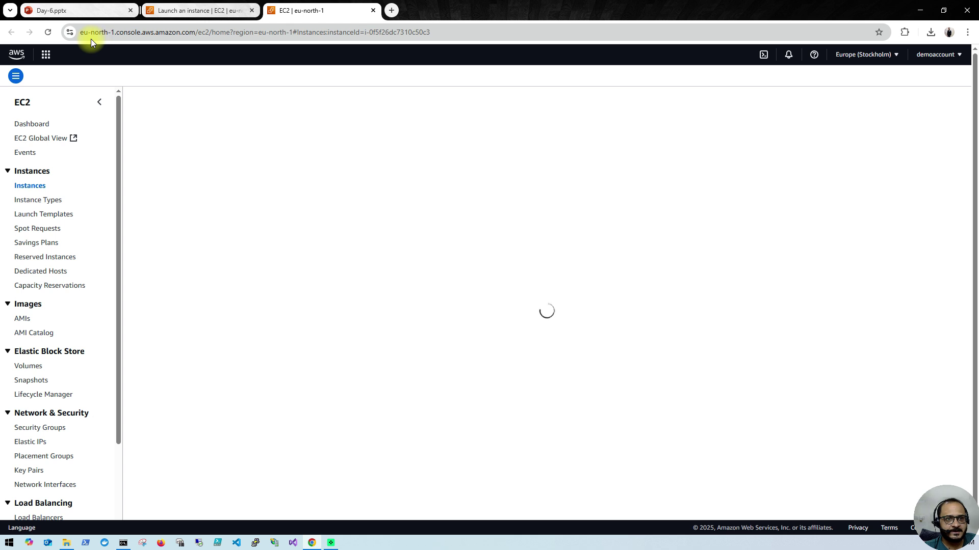
click(172, 12)
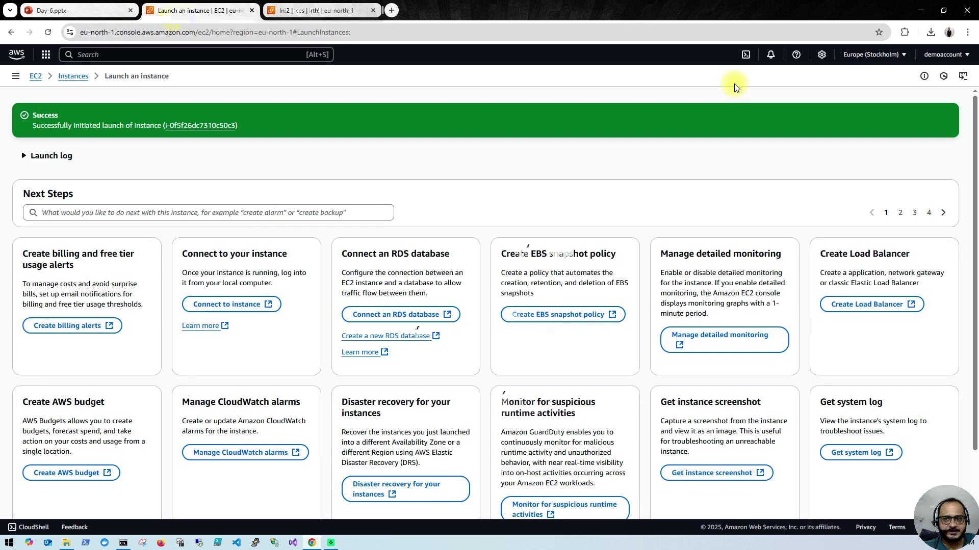
click(906, 56)
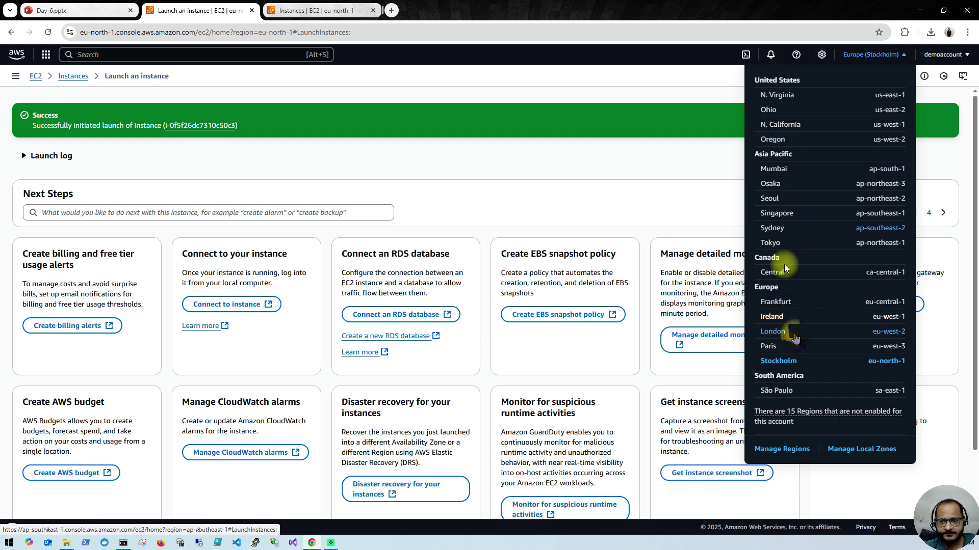
click(332, 15)
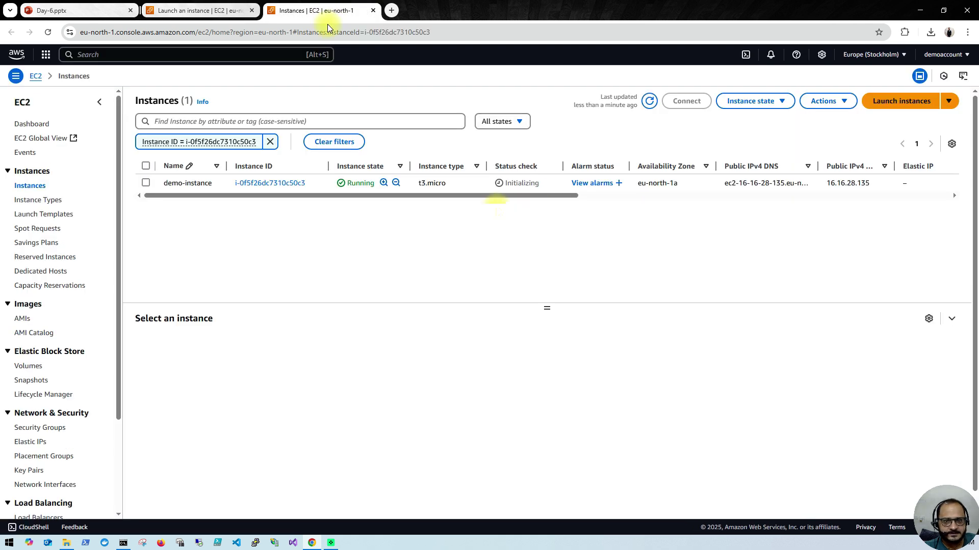
drag(538, 195, 836, 192)
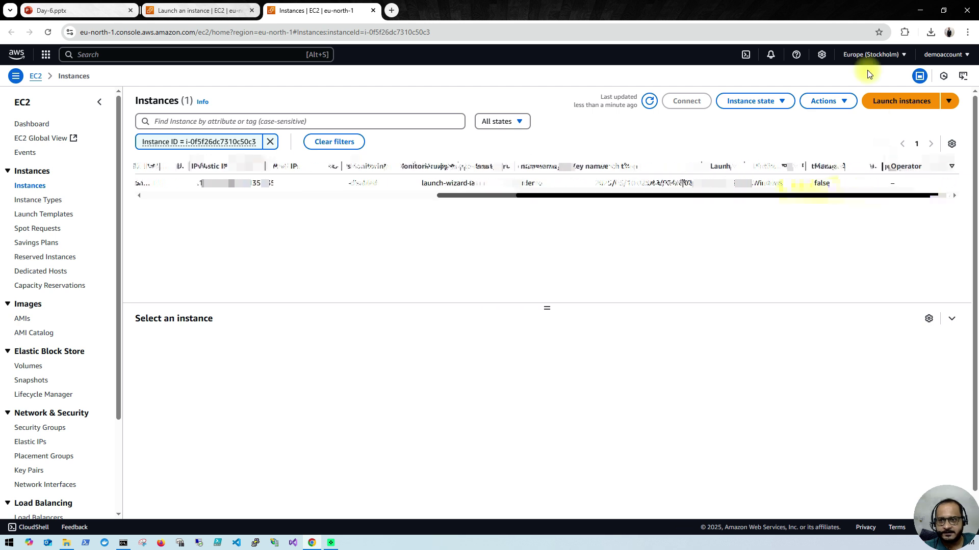
Step: Switch the console region to Europe (Paris) to check its instances, and return to Europe (Stockholm)
click(904, 56)
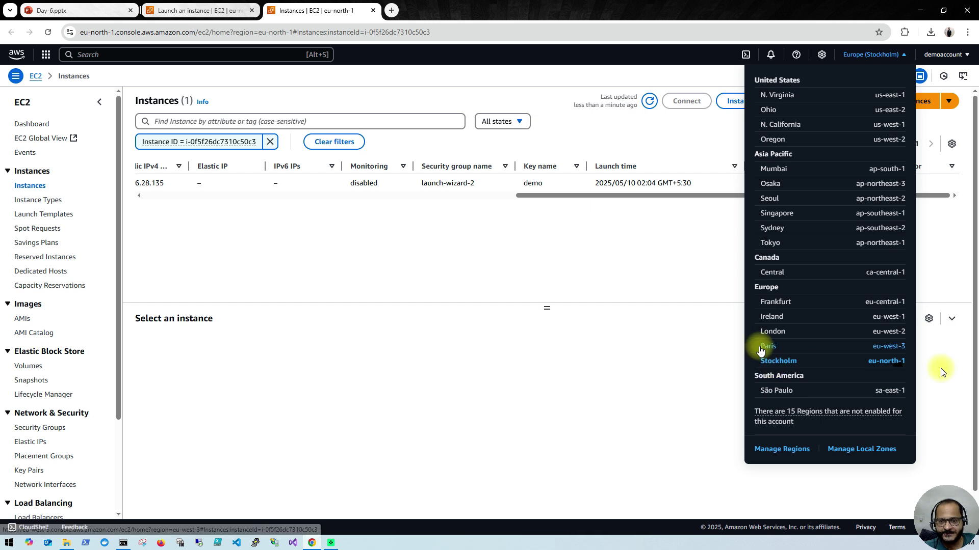
click(762, 348)
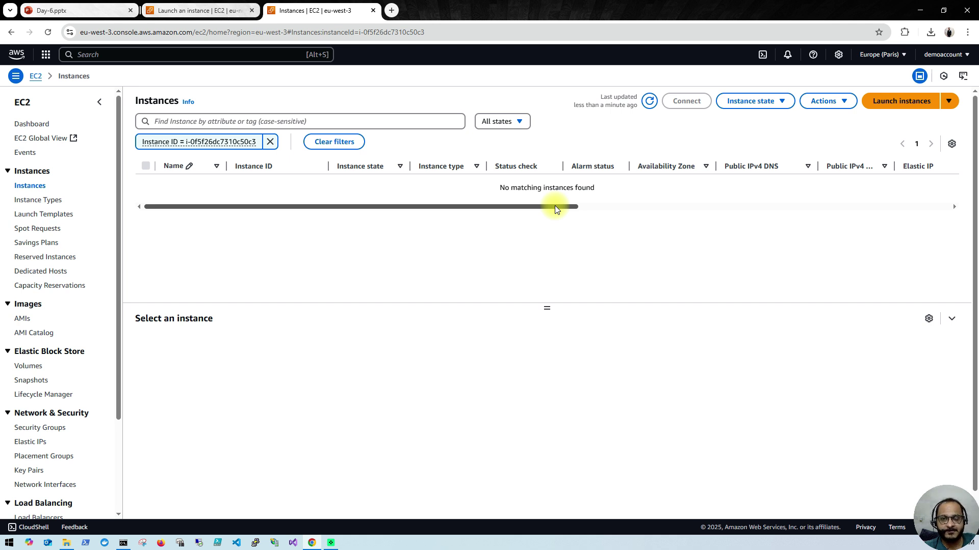
click(901, 54)
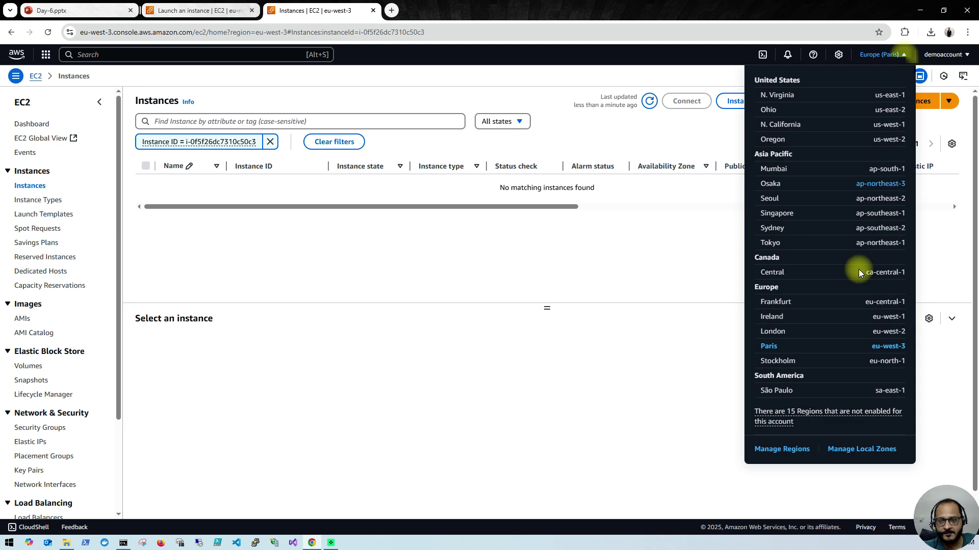
click(781, 362)
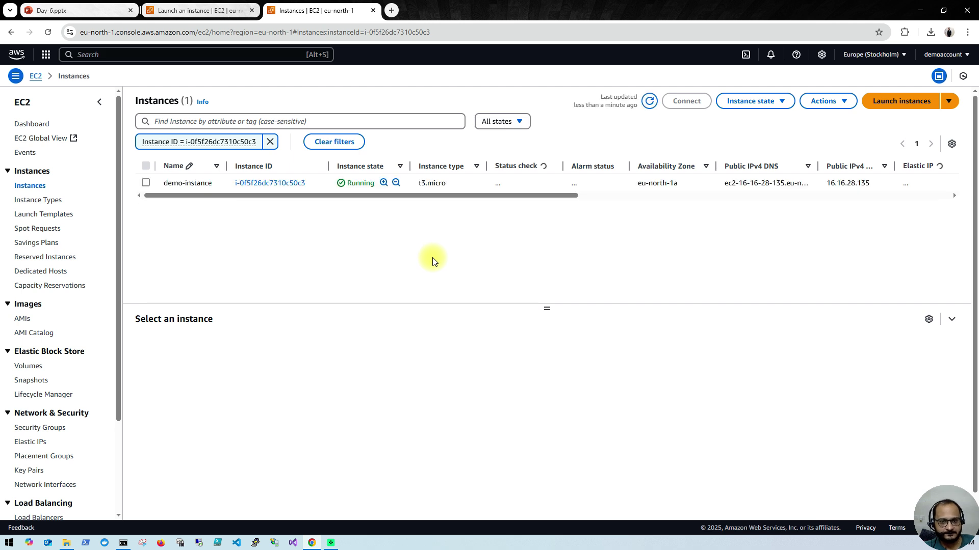
Step: Open the details of demo-instance and show its RDP client connection options
click(263, 185)
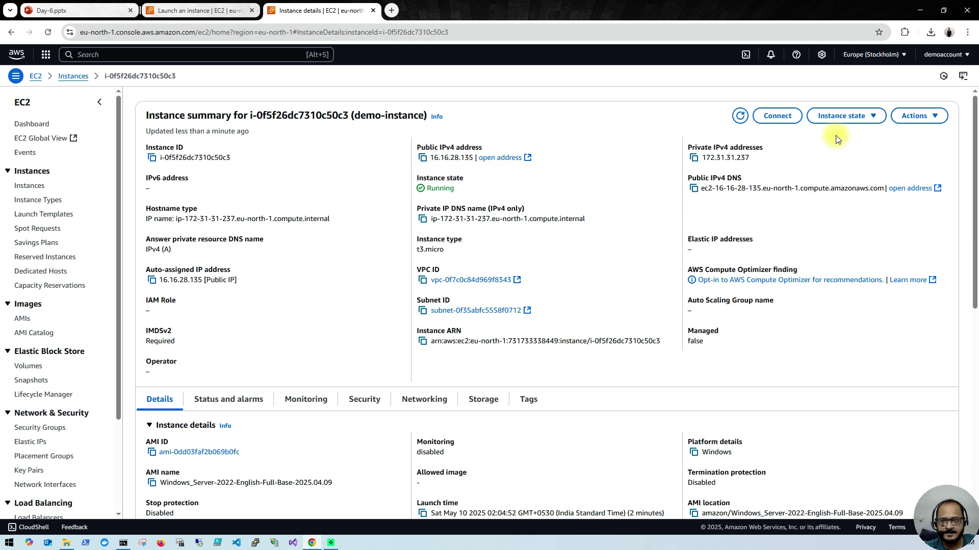
click(767, 120)
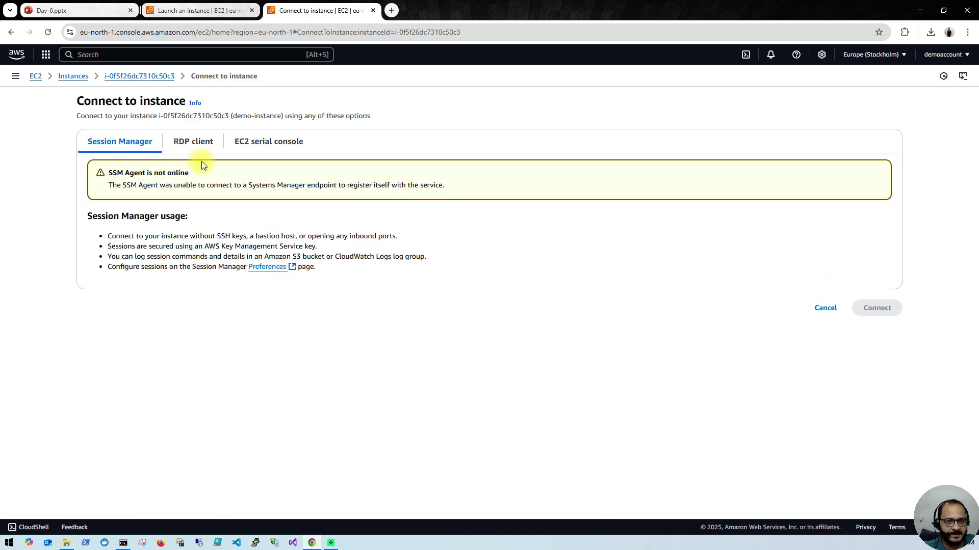
click(193, 145)
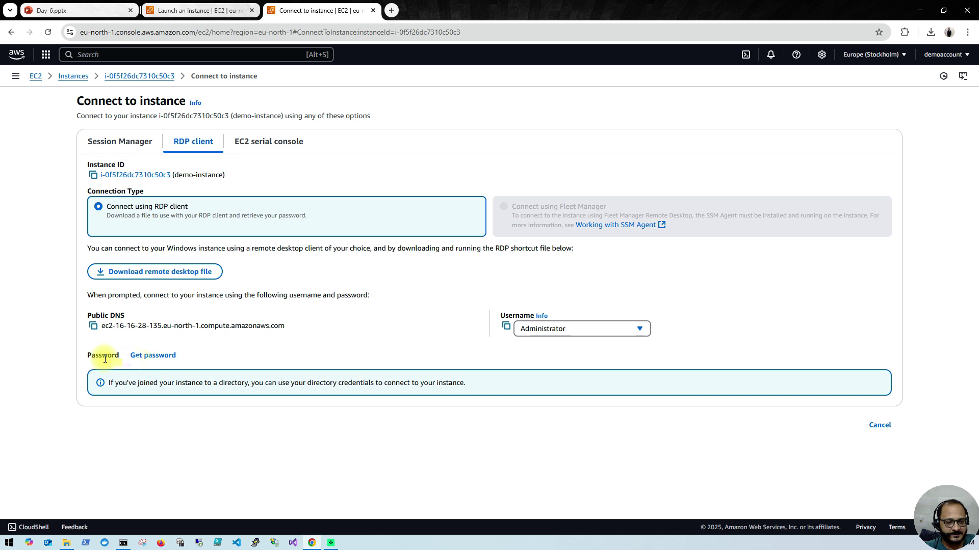
Step: Start retrieving the Windows administrator password and upload the private key file demo (1).pem
click(149, 356)
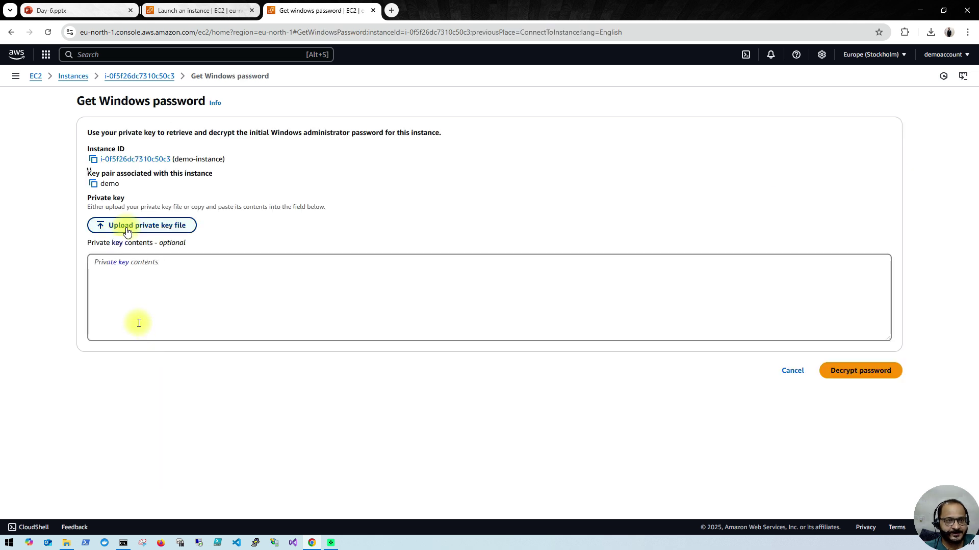
click(126, 229)
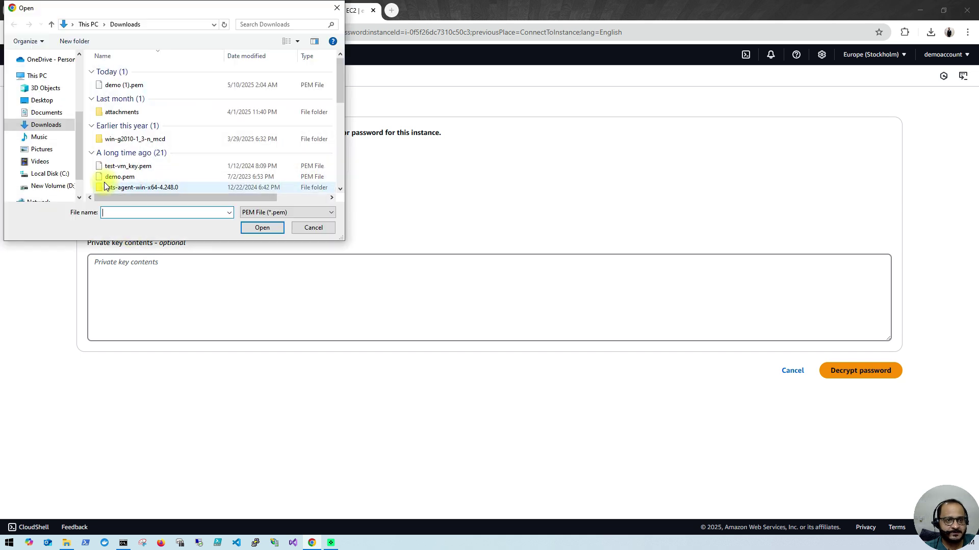
click(134, 90)
click(262, 224)
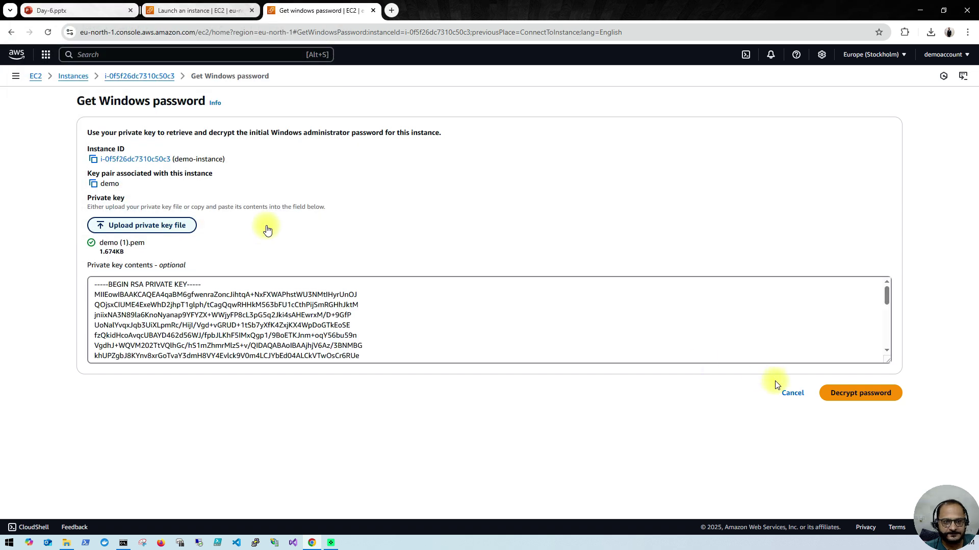
Step: Decrypt and copy the Windows administrator password for demo-instance, and open Notepad++
click(855, 392)
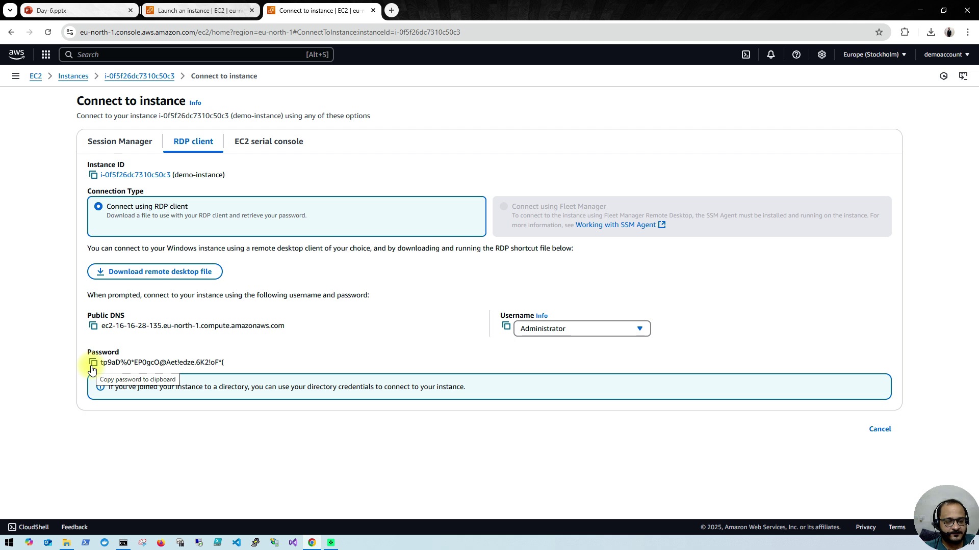
click(92, 363)
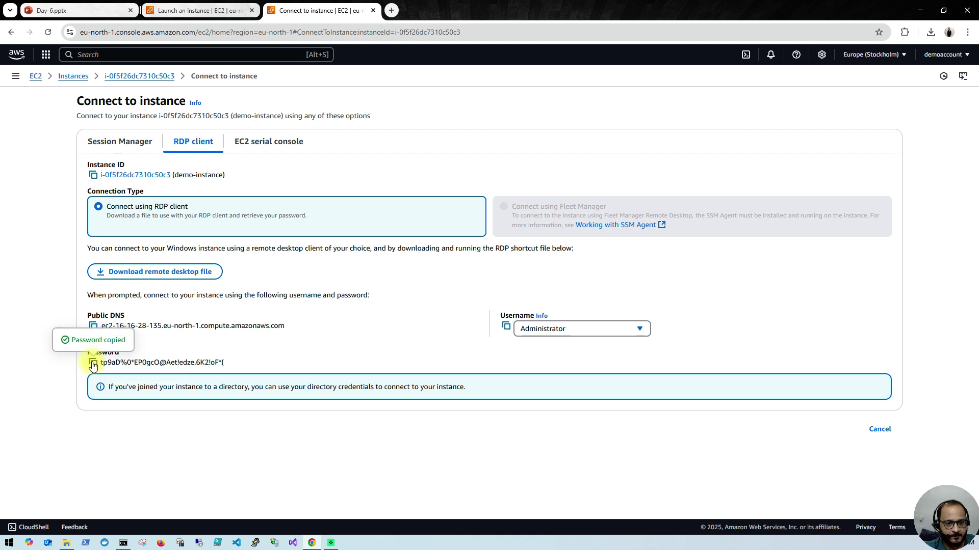
click(9, 543)
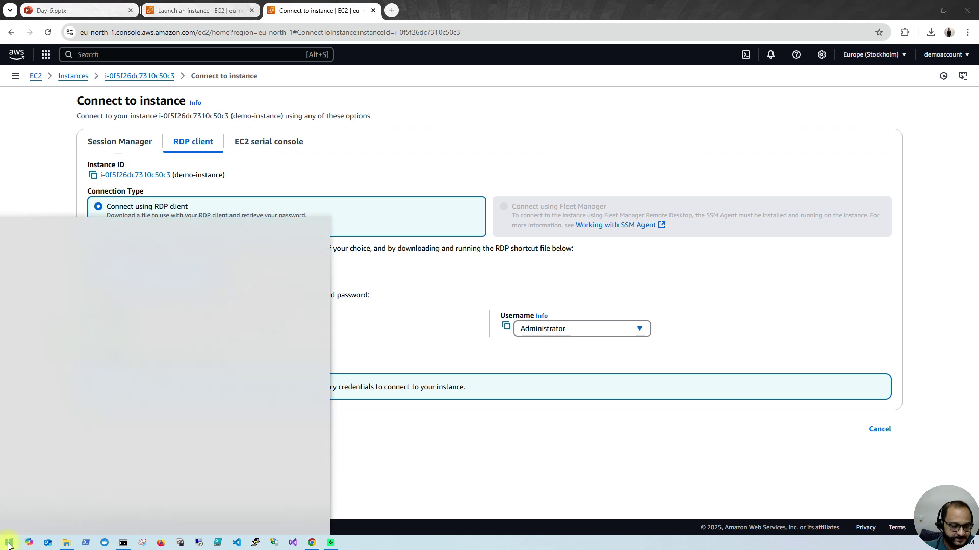
text(note)
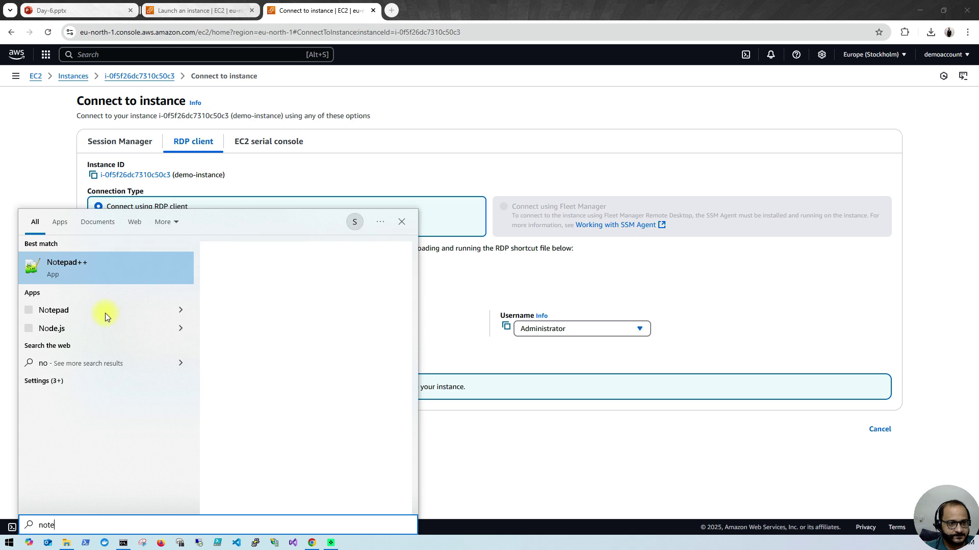
text(pad)
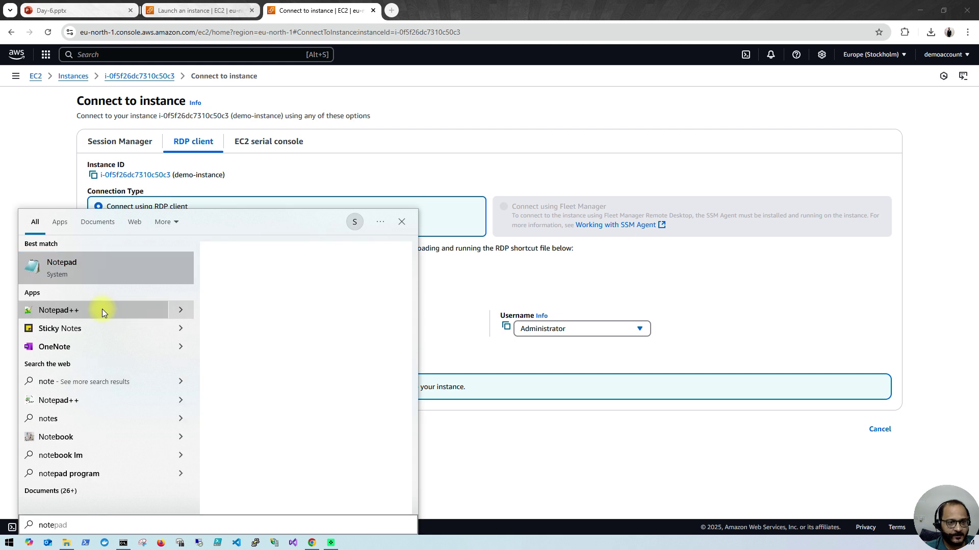
key(Escape)
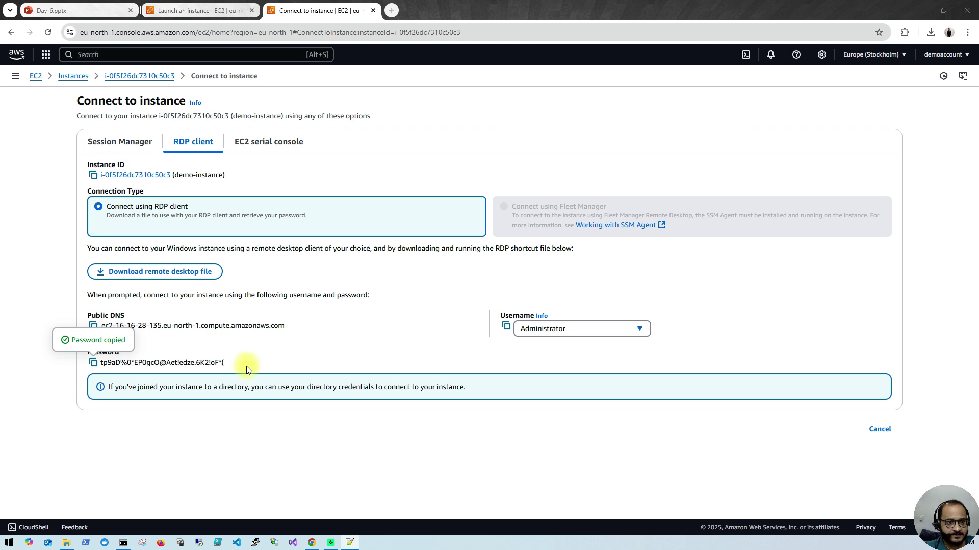
Step: Copy the instance's public DNS and start a Remote Desktop Connection to that address
click(93, 326)
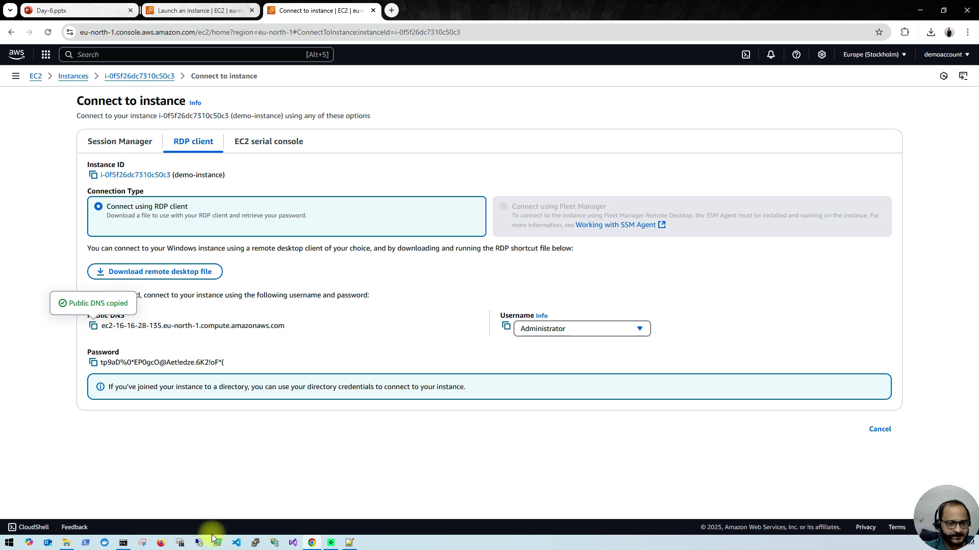
click(13, 544)
text(mstsc)
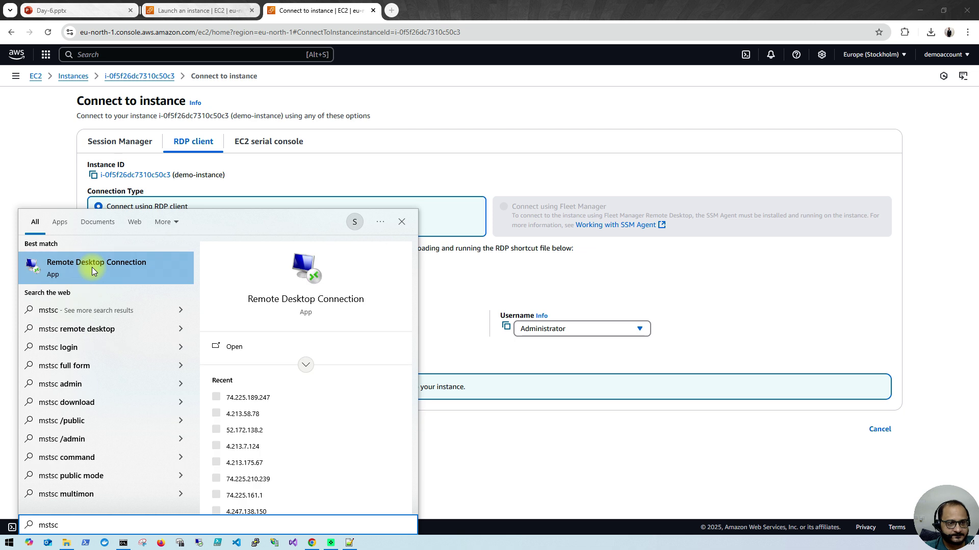
click(96, 264)
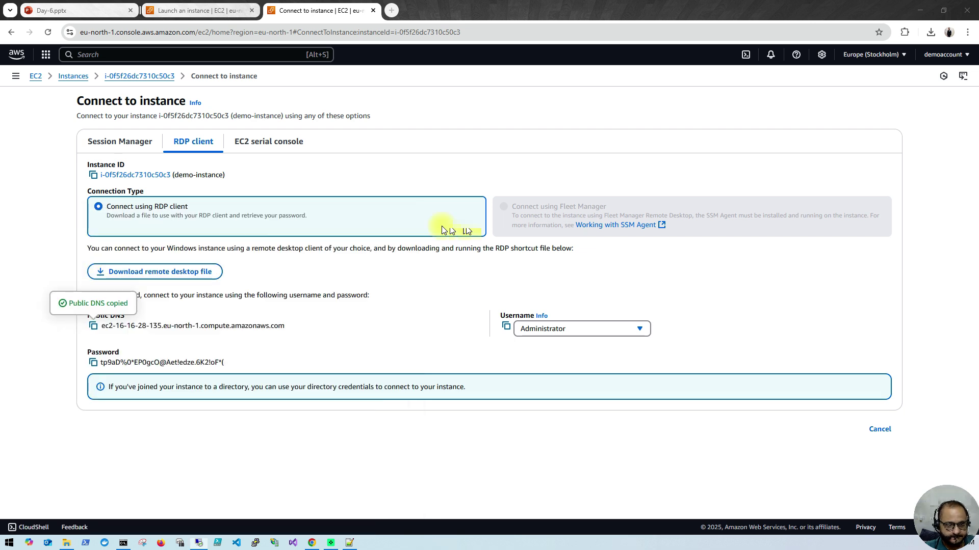
key(ctrl+v)
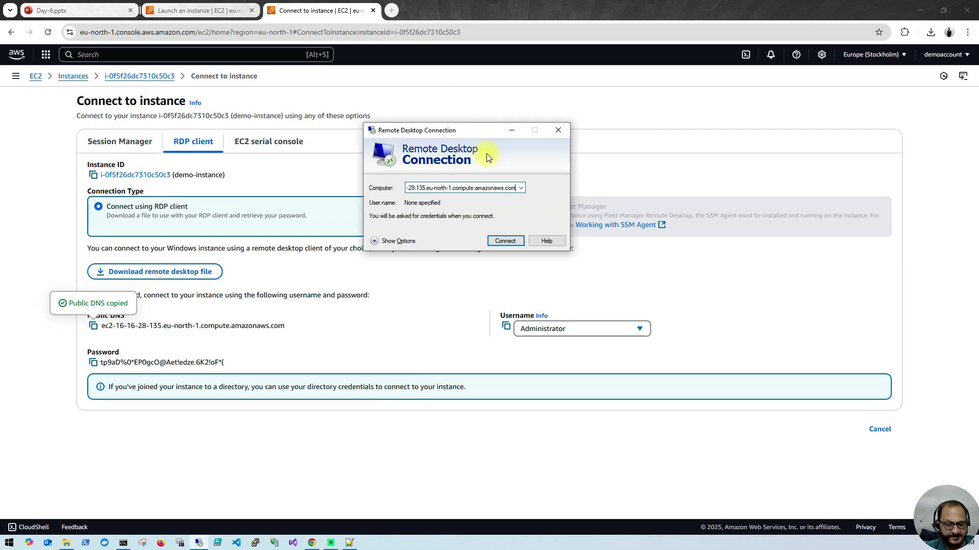
click(505, 242)
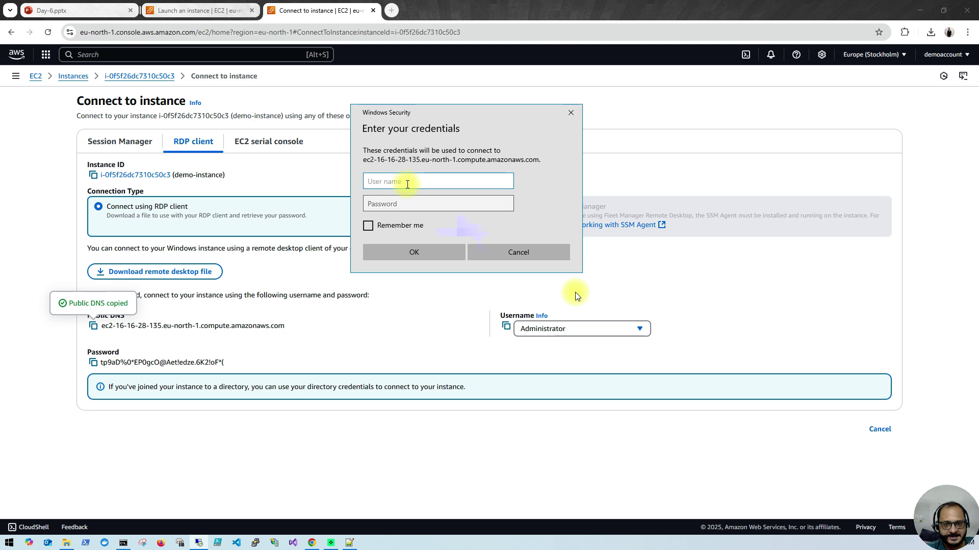
Step: Log in to the remote desktop as Administrator with the copied administrator password and accept the untrusted certificate
click(506, 327)
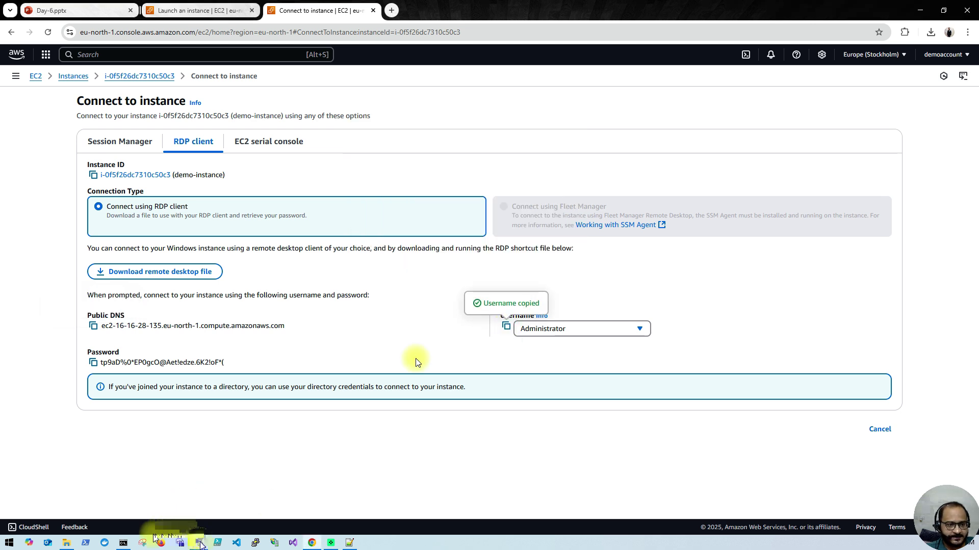
click(199, 543)
key(ctrl+v)
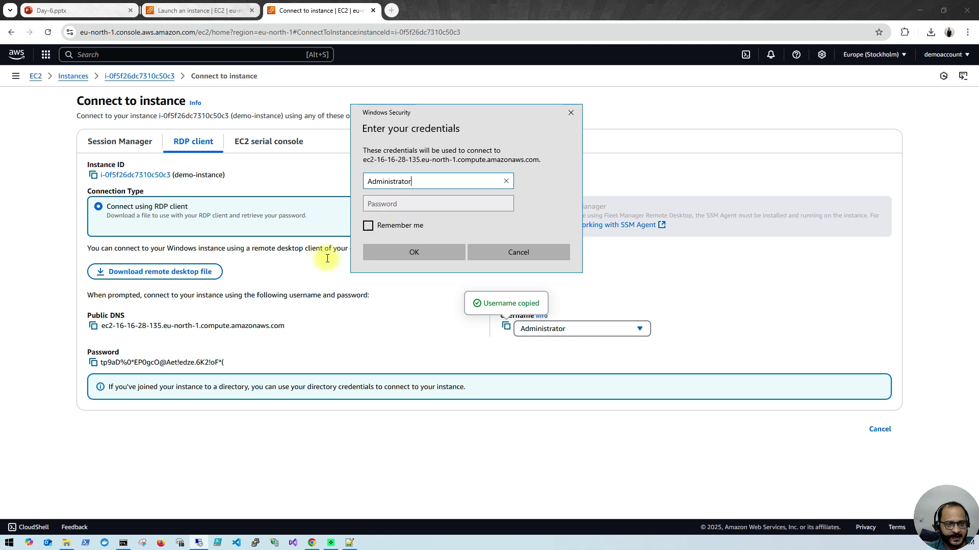
click(94, 362)
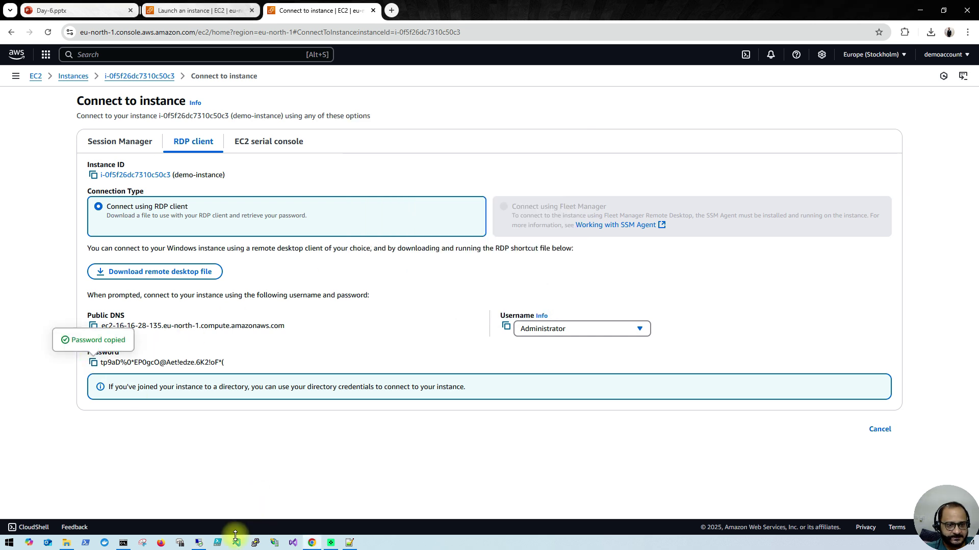
click(199, 543)
key(ctrl+v)
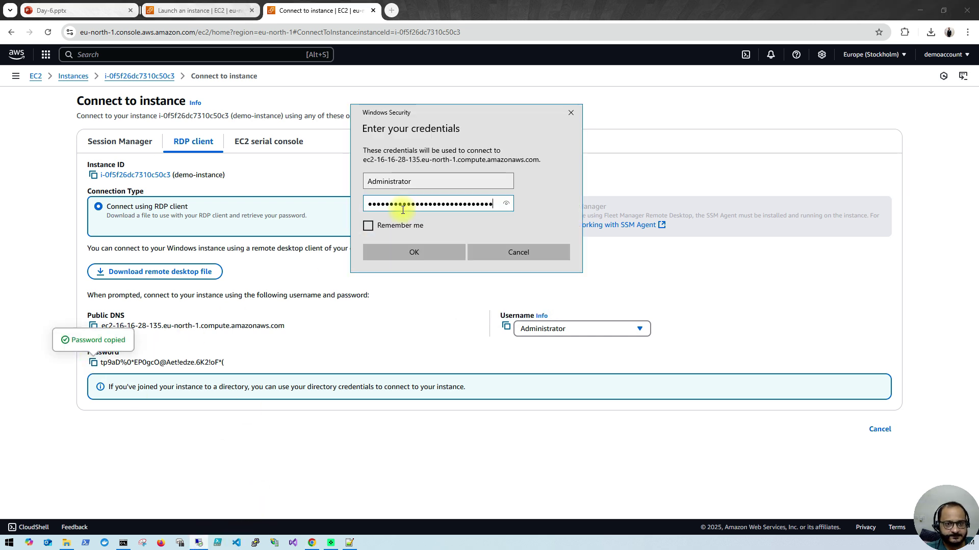
click(410, 248)
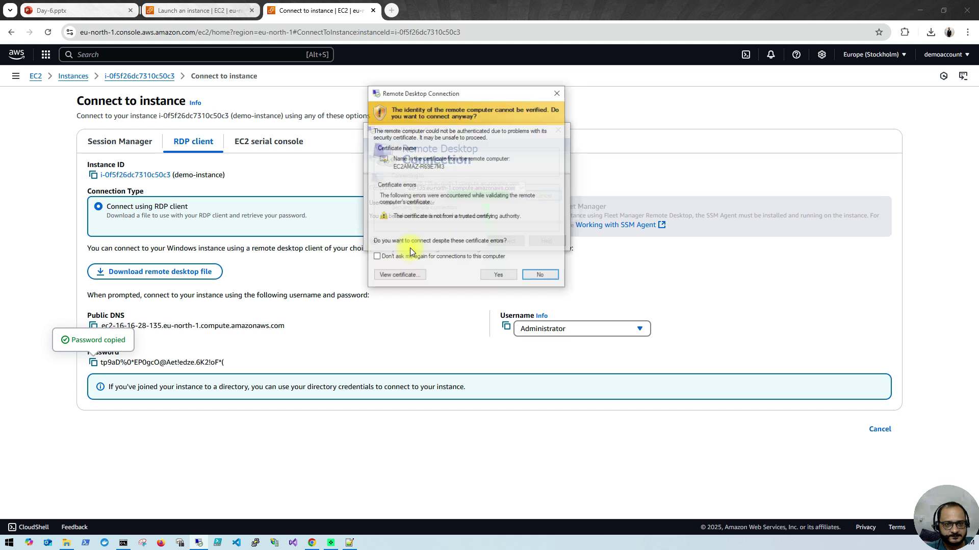
click(501, 276)
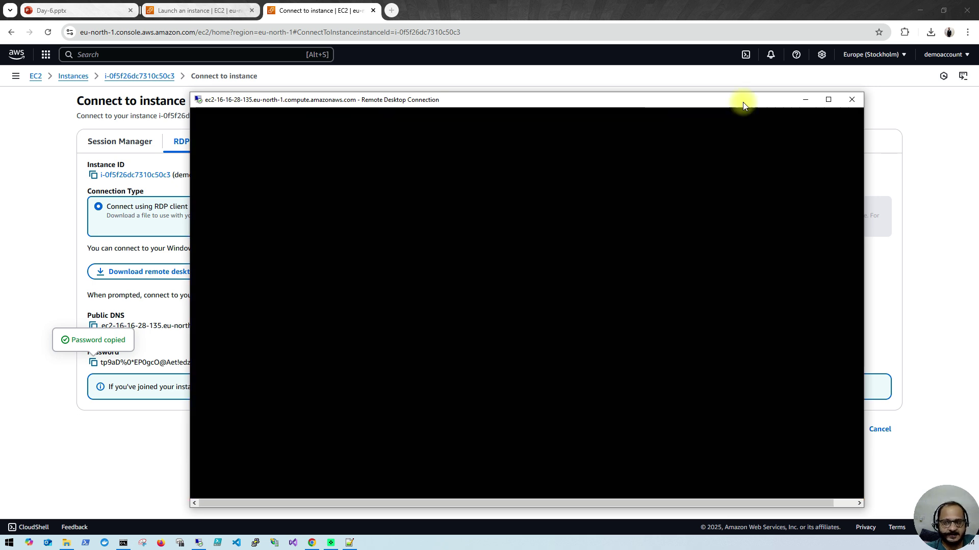
Step: Minimize the remote desktop window and connect to demo-instance through the EC2 serial console on COM1
click(806, 101)
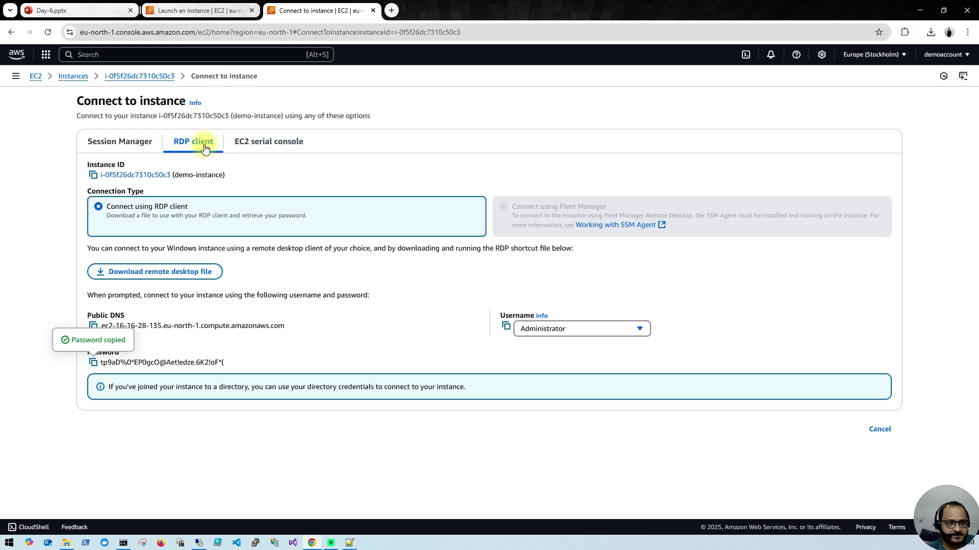
click(263, 147)
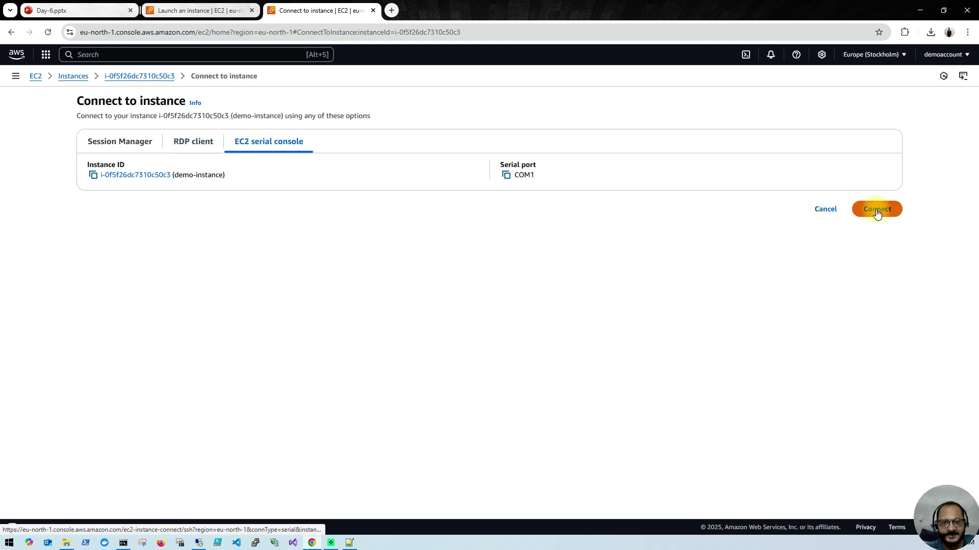
click(877, 211)
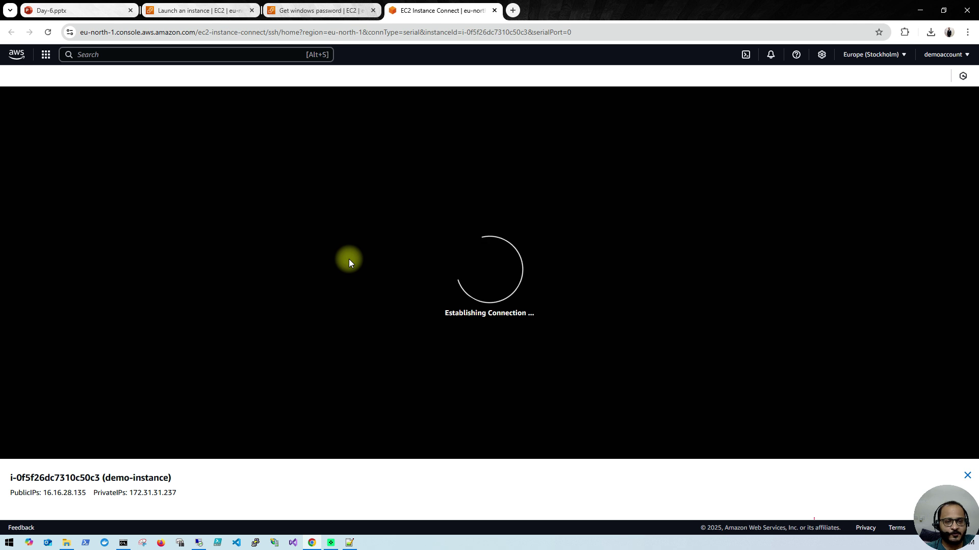
Step: Reopen the connection options of demo-instance to examine the Session Manager's SSM Agent notice, and check the serial console session
click(313, 9)
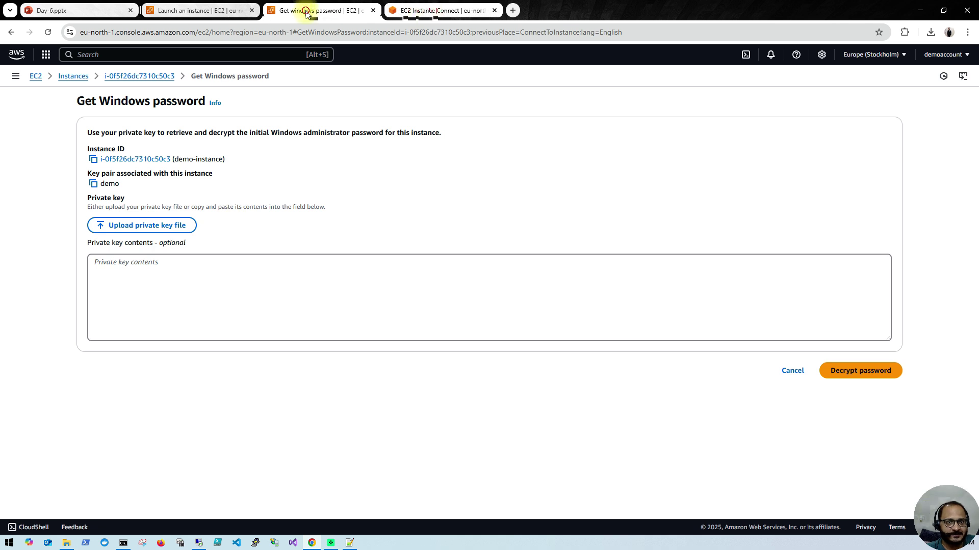
click(156, 76)
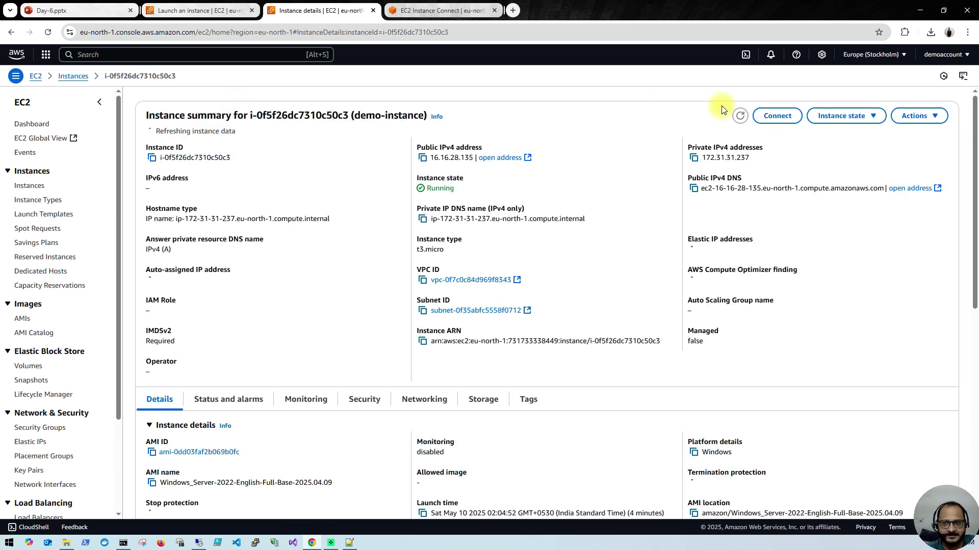
click(780, 118)
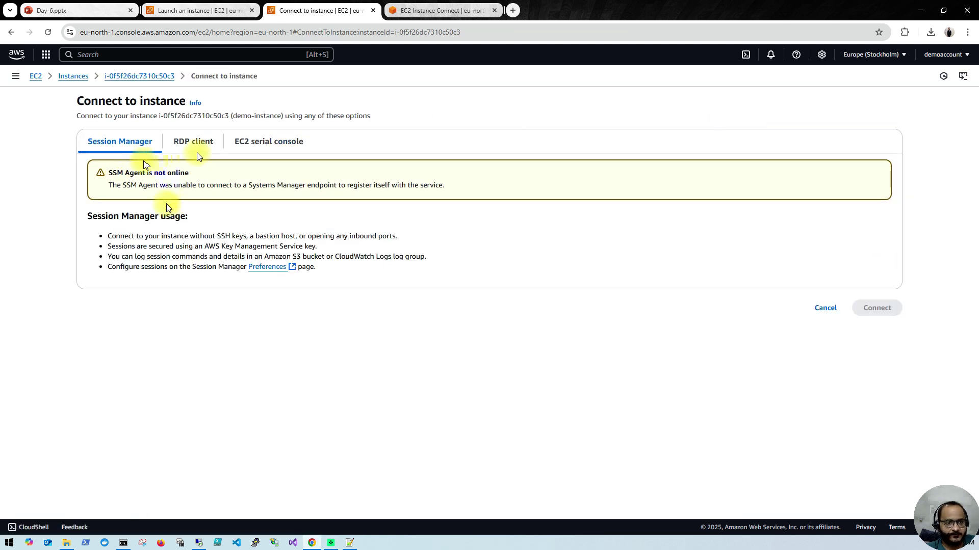
click(130, 185)
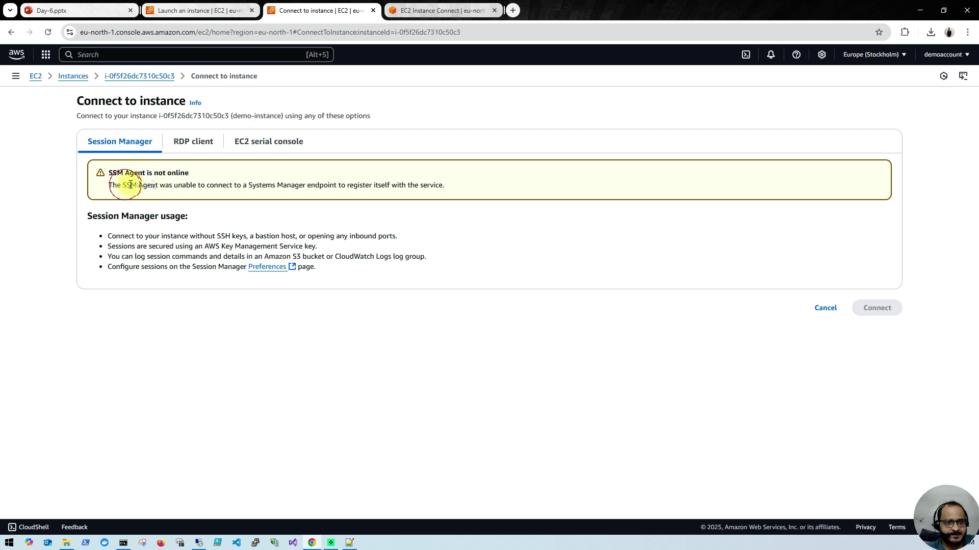
drag(131, 185, 156, 185)
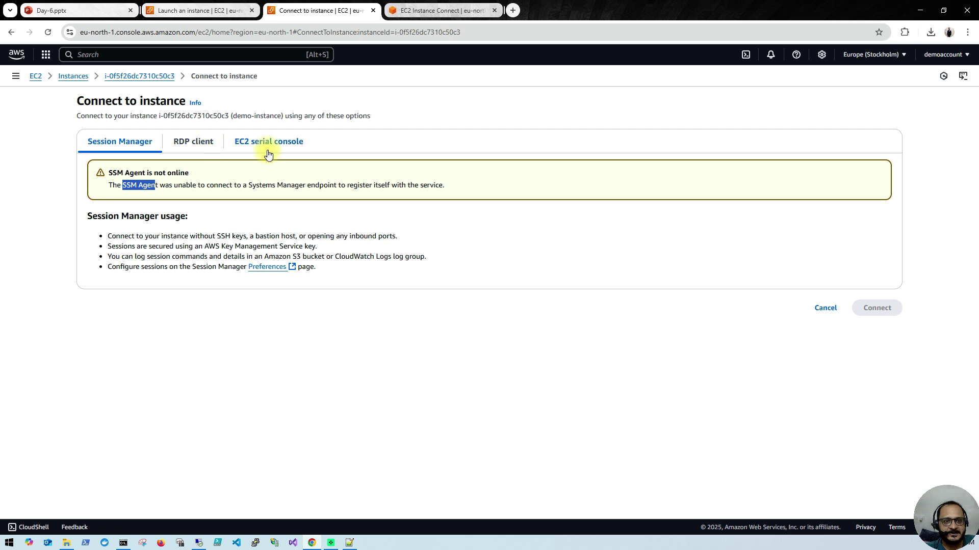
click(445, 14)
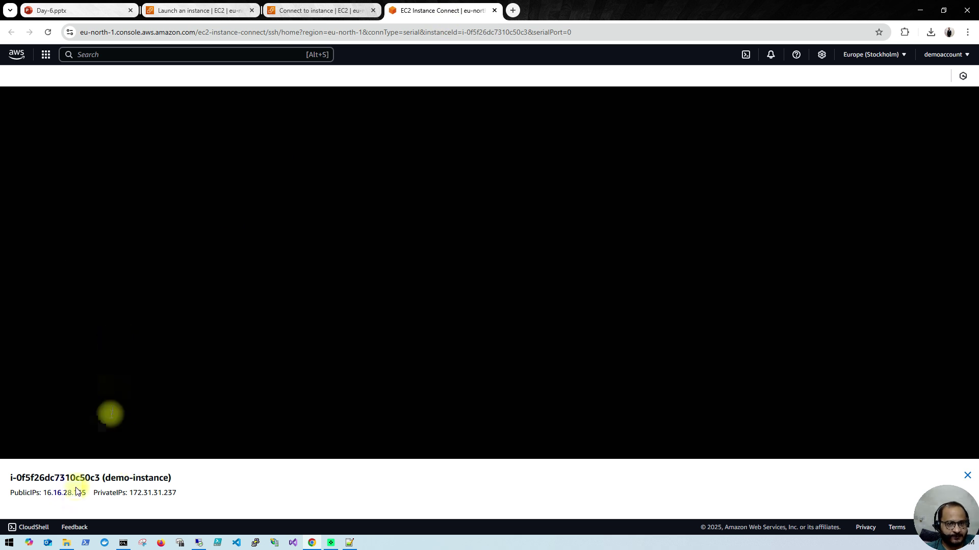
click(329, 15)
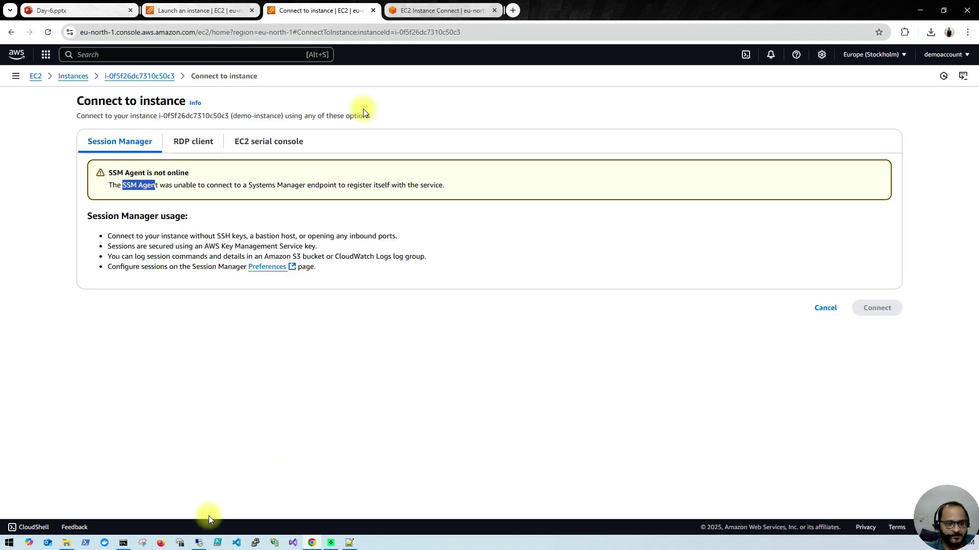
Step: Open Server Manager in the instance's remote desktop session and permanently dismiss the Windows Admin Center and Azure Arc message
click(199, 542)
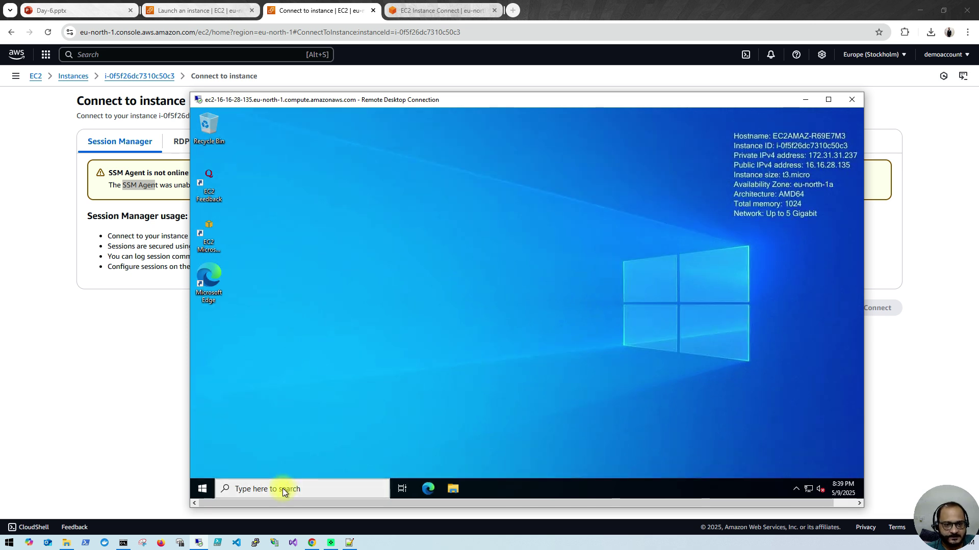
click(283, 490)
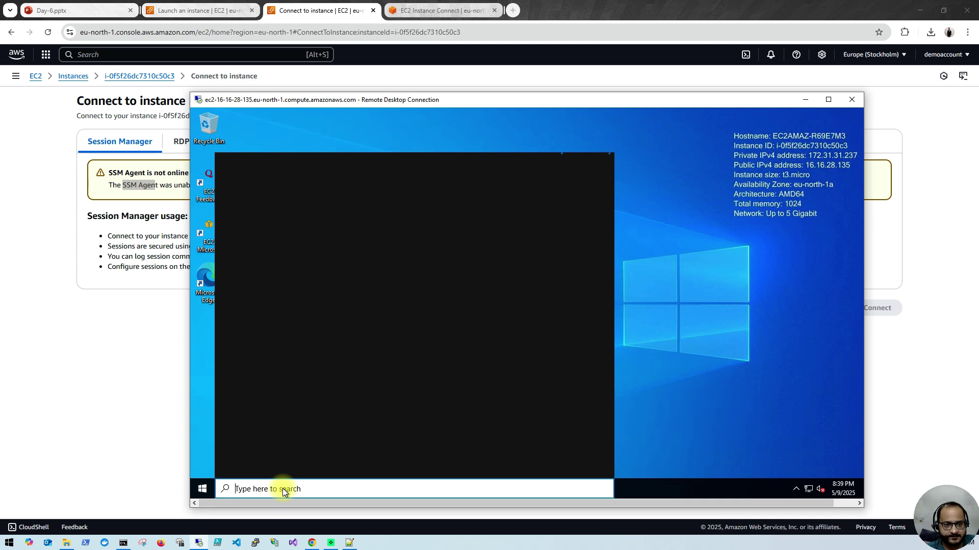
text(s)
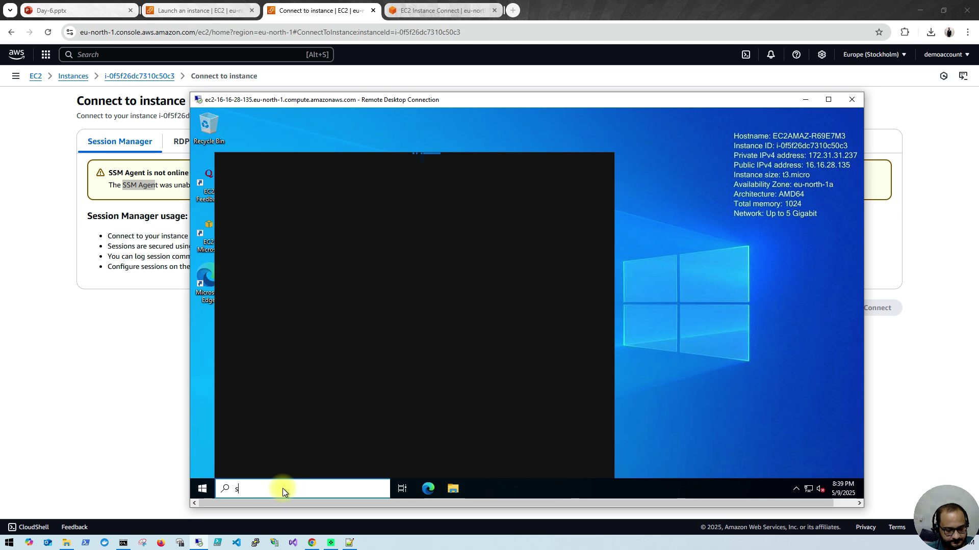
text(erver)
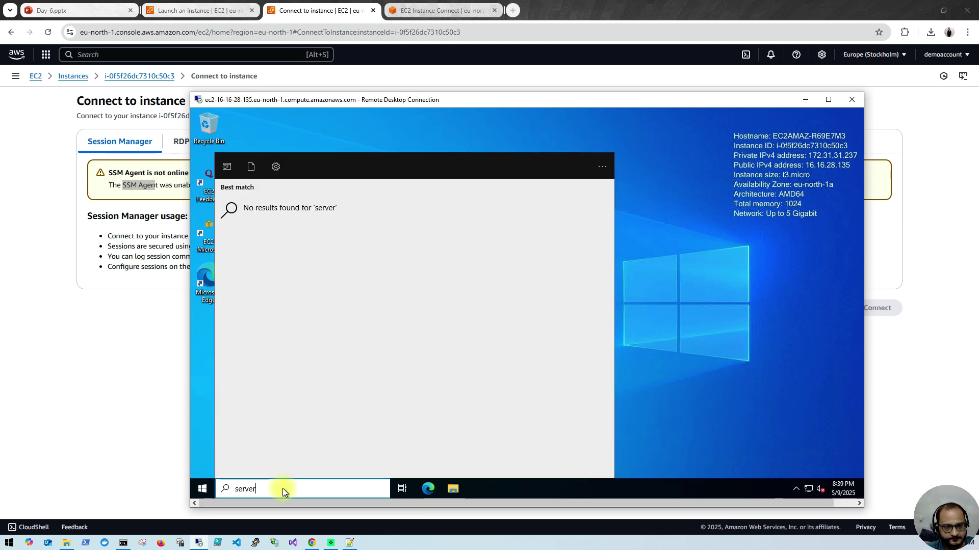
text( manager)
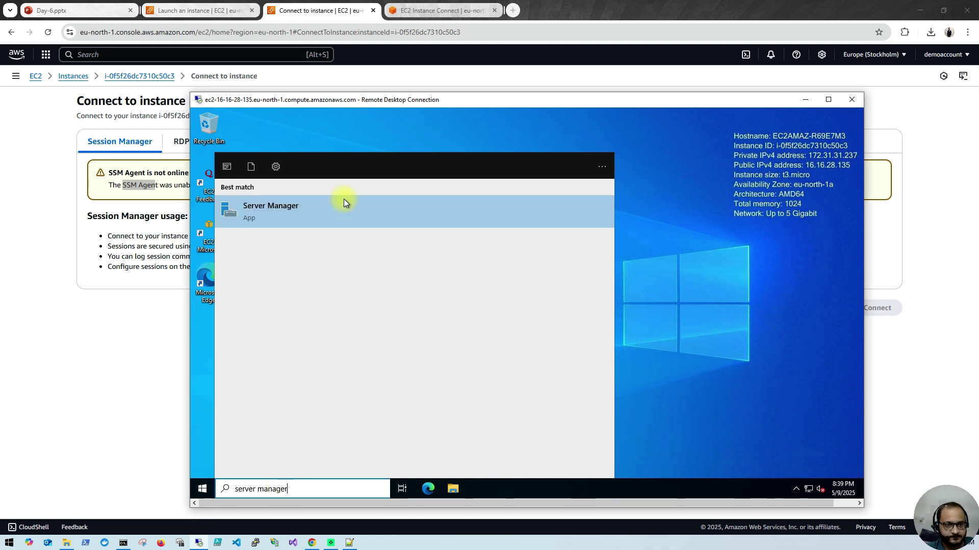
click(322, 213)
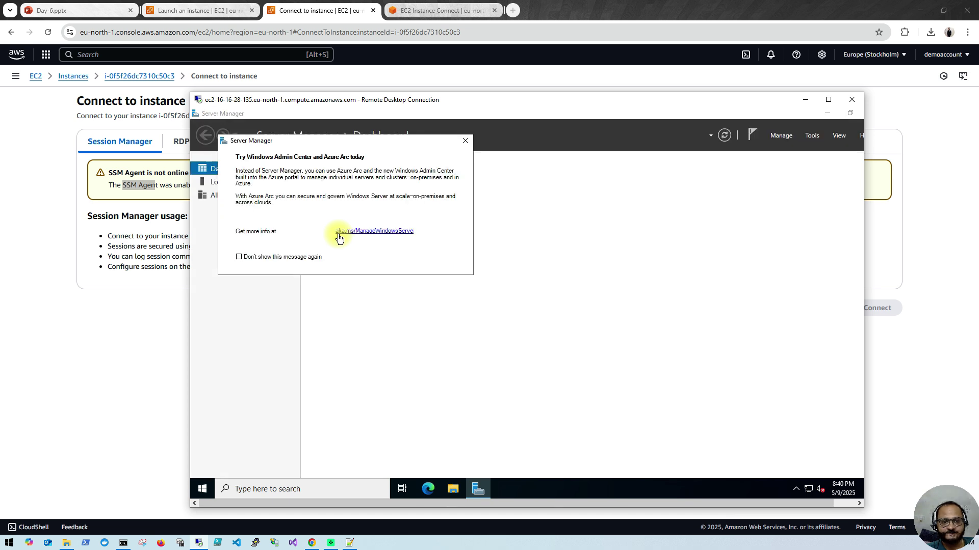
click(239, 256)
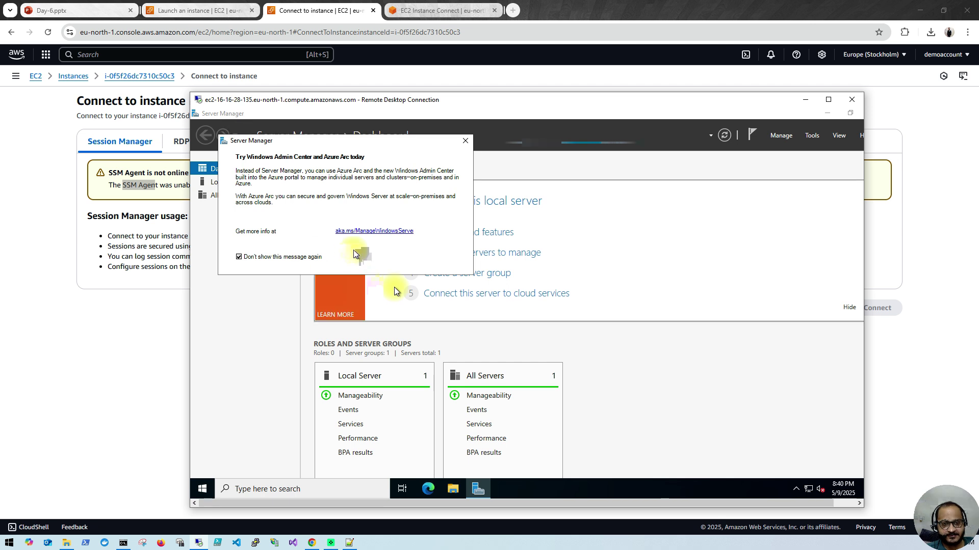
click(464, 142)
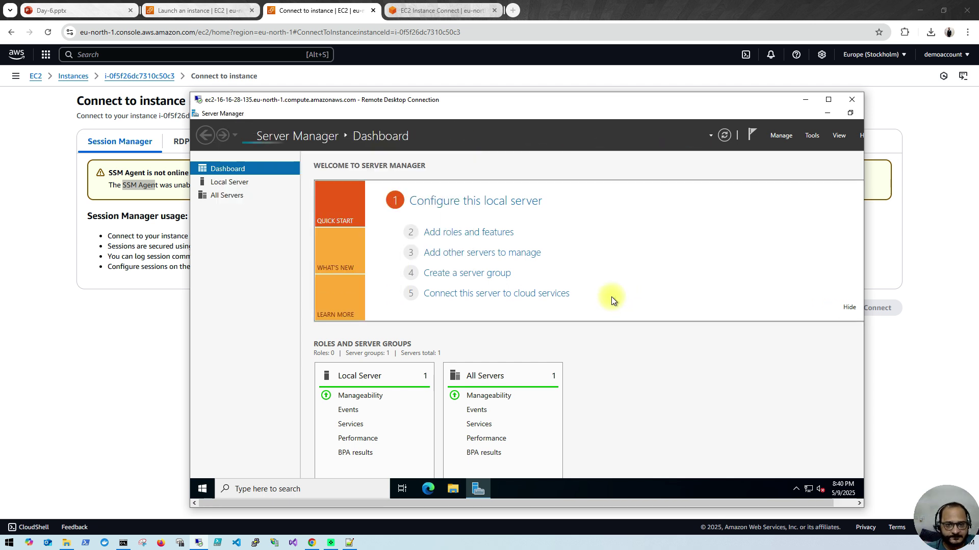
Step: Install the Web Server (IIS) role on the instance through a role-based installation, keeping the default role services
click(465, 237)
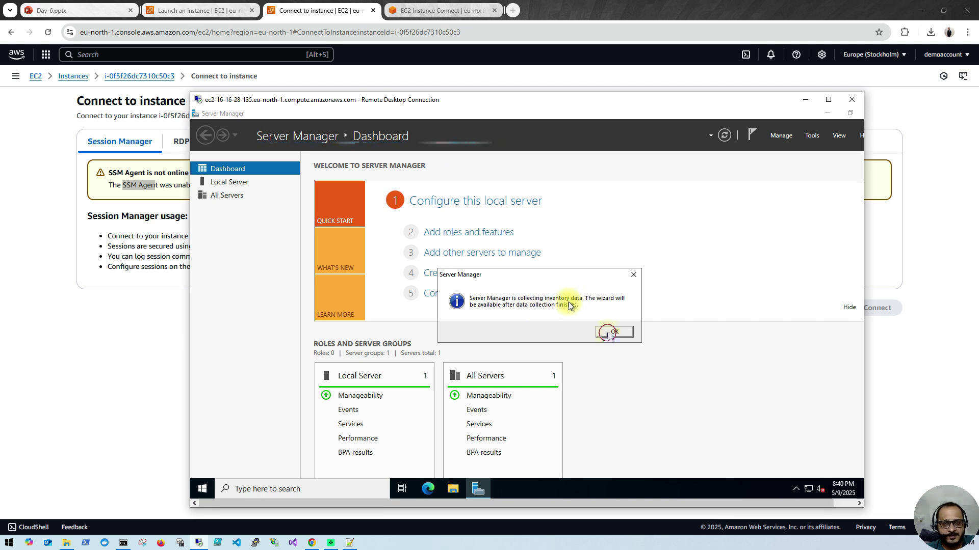
click(609, 332)
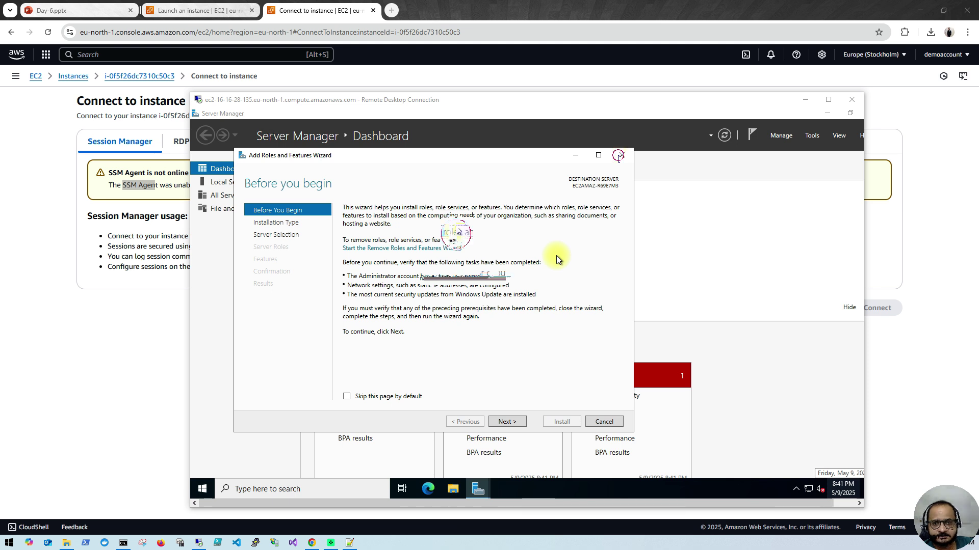
click(506, 421)
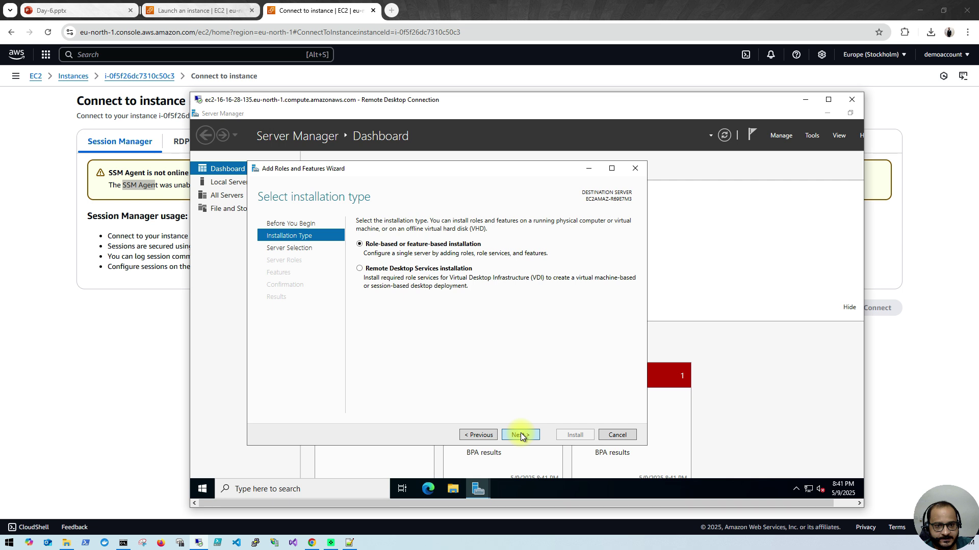
click(520, 435)
click(520, 436)
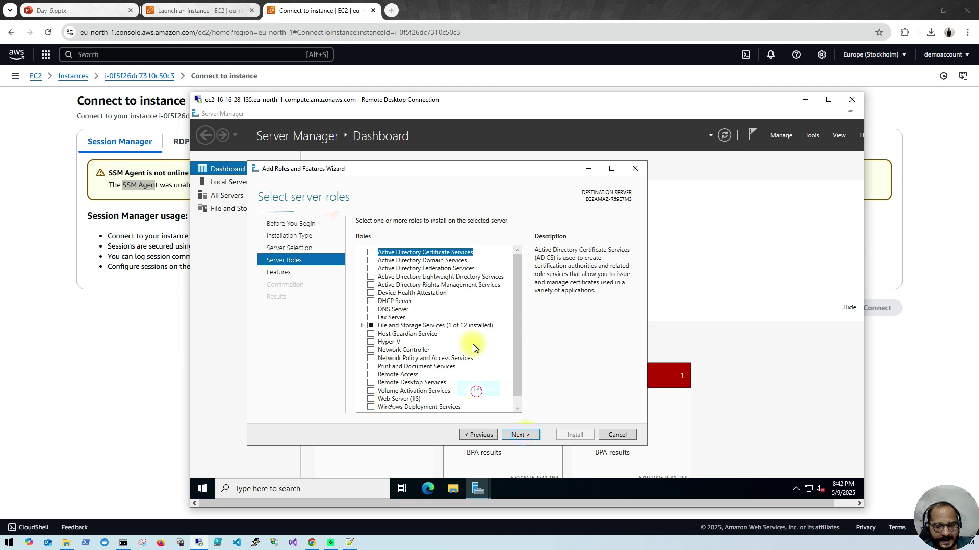
click(525, 433)
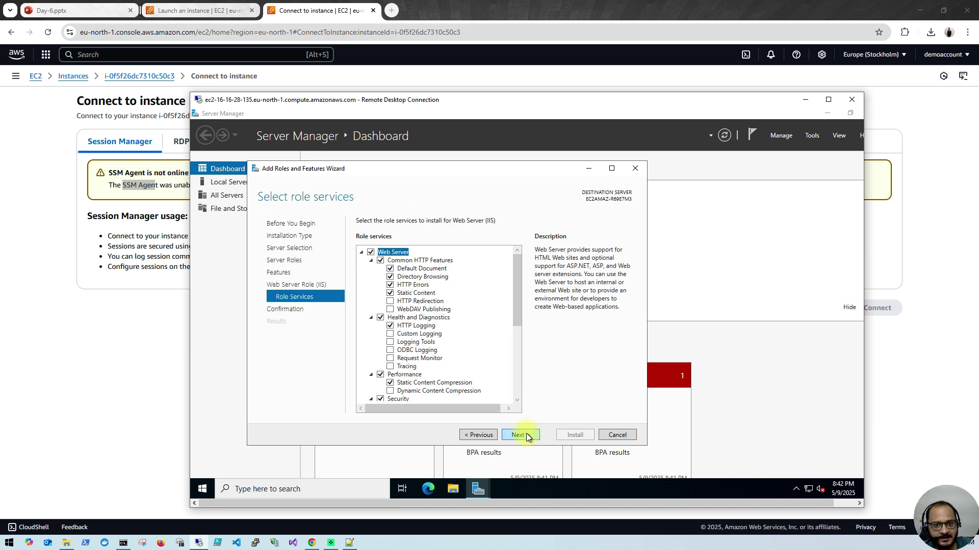
click(527, 436)
click(574, 434)
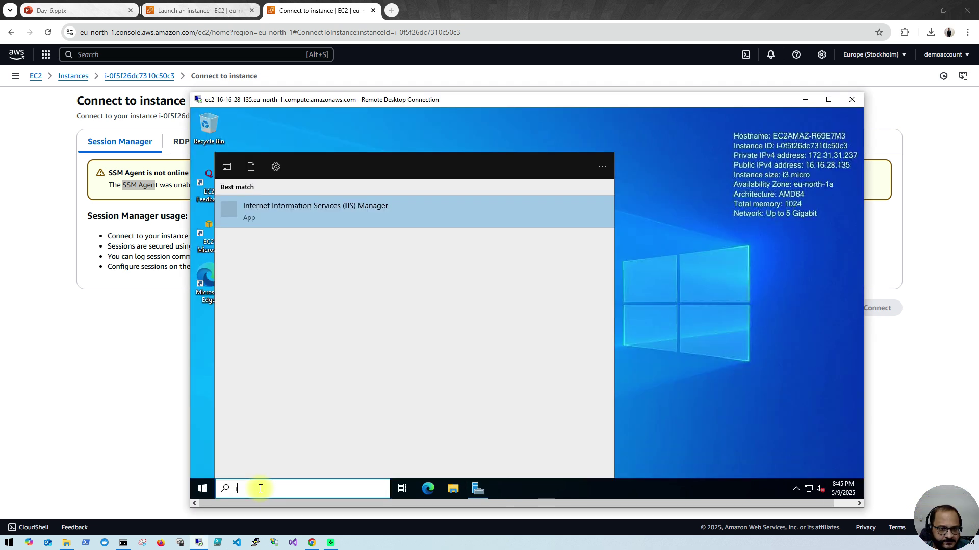
Step: Open Internet Information Services (IIS) Manager on the instance and load localhost in its Microsoft Edge browser
text(i)
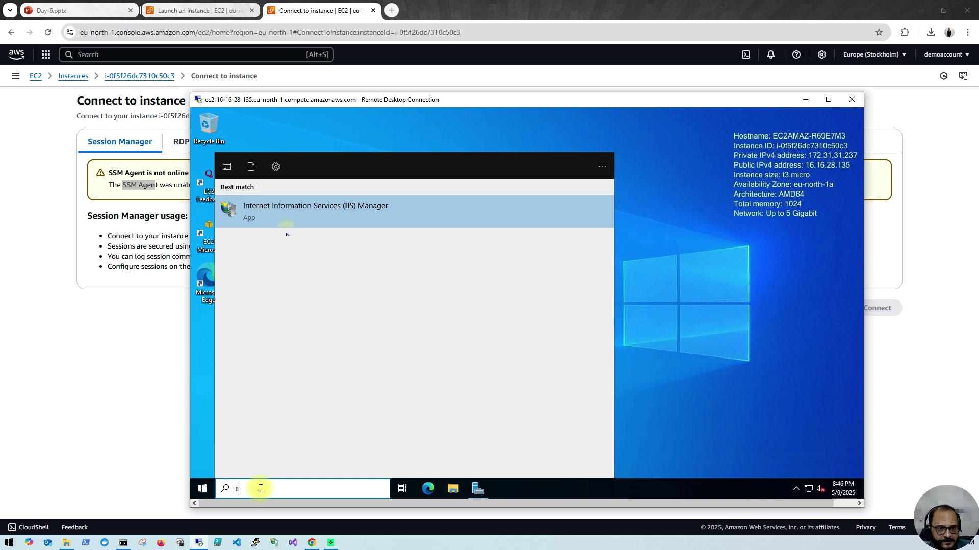
click(303, 215)
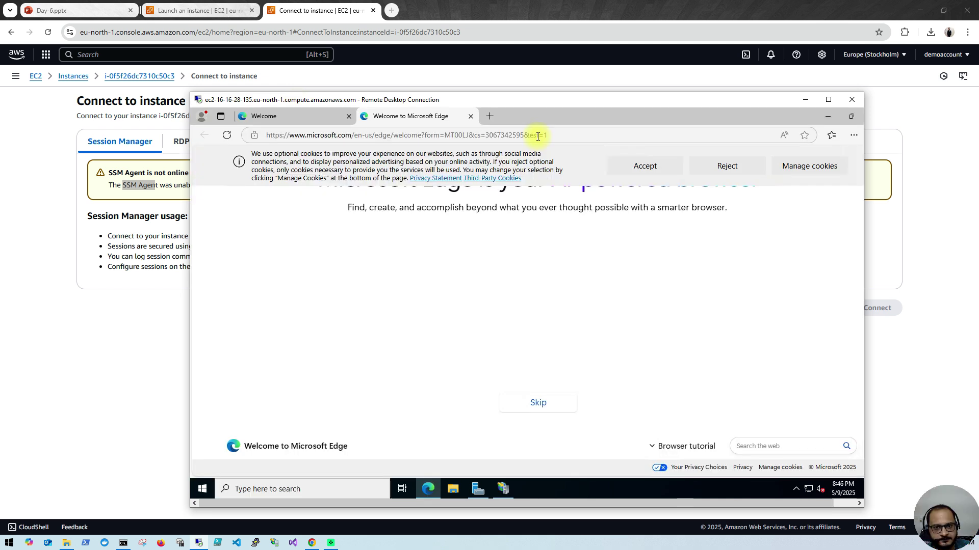
click(555, 136)
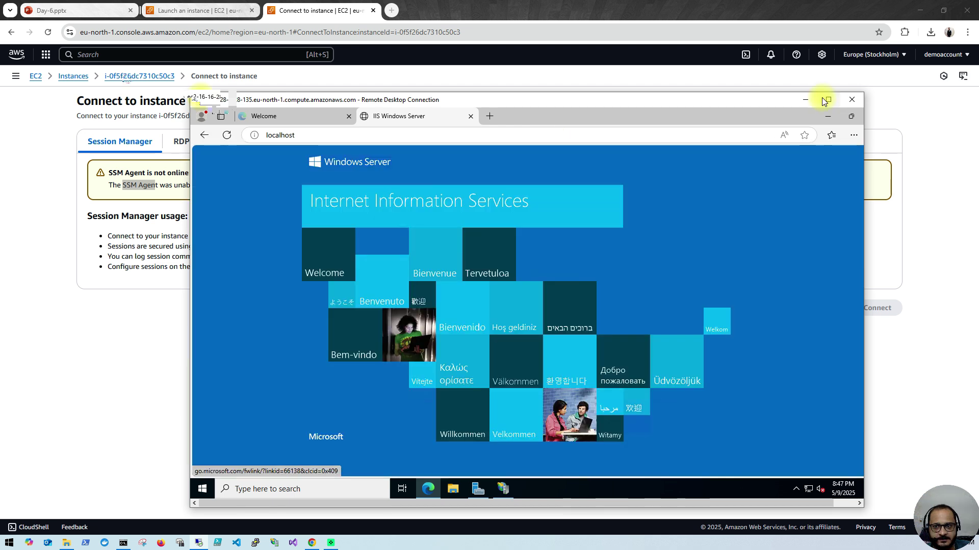
Step: Copy the Public IPv4 DNS from demo-instance's summary and open it in a new tab of the local browser
click(126, 77)
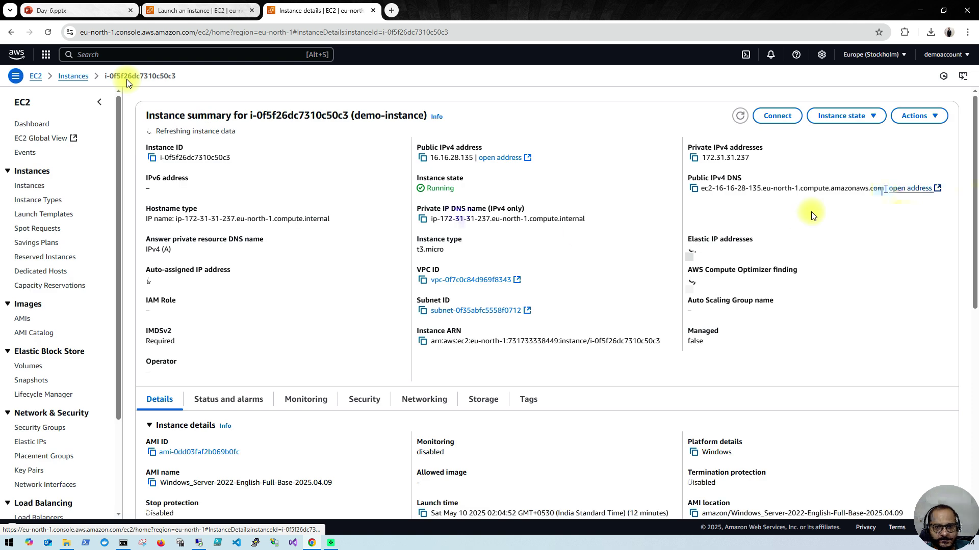
click(694, 188)
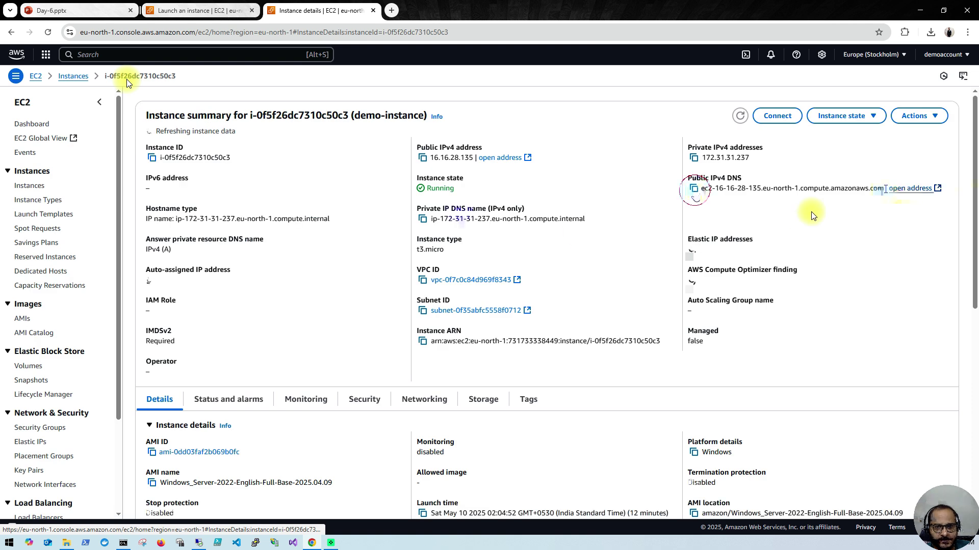
click(385, 12)
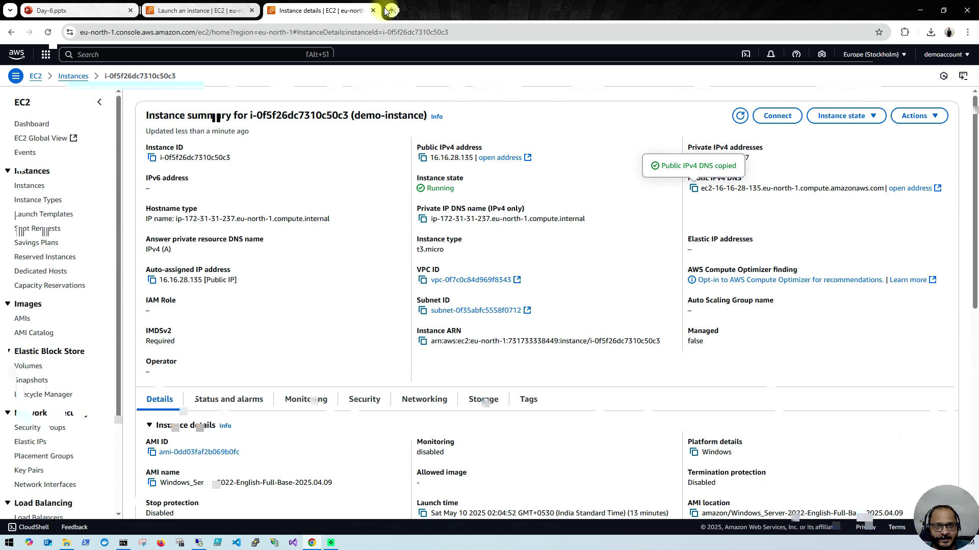
key(ctrl+v)
key(Return)
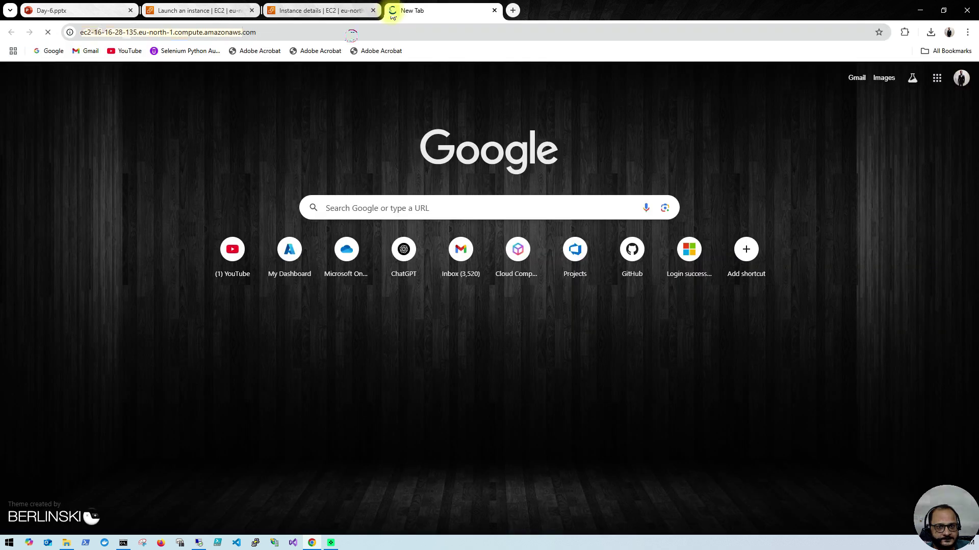
Step: Change the protocol of the instance's public DNS address to http and load the page again
click(343, 37)
click(95, 32)
key(BackSpace)
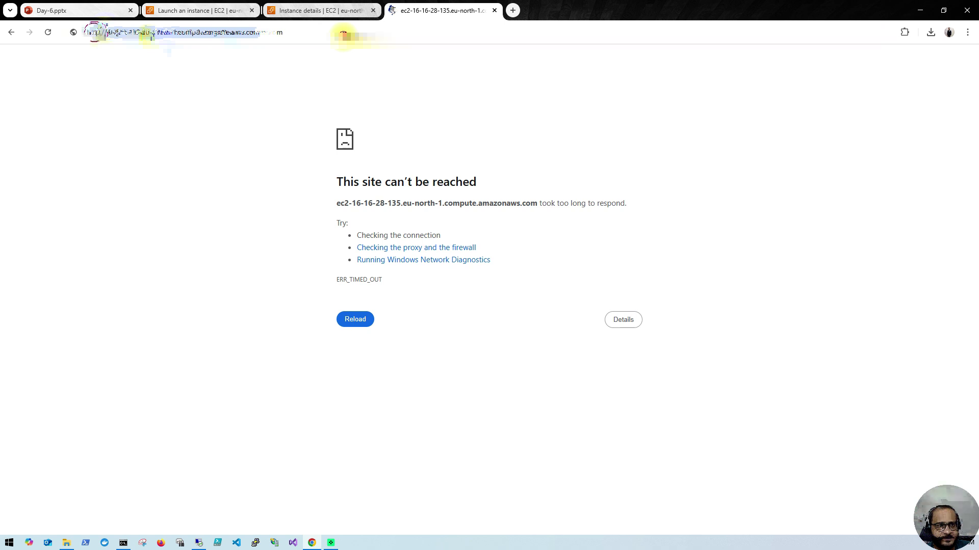
key(Return)
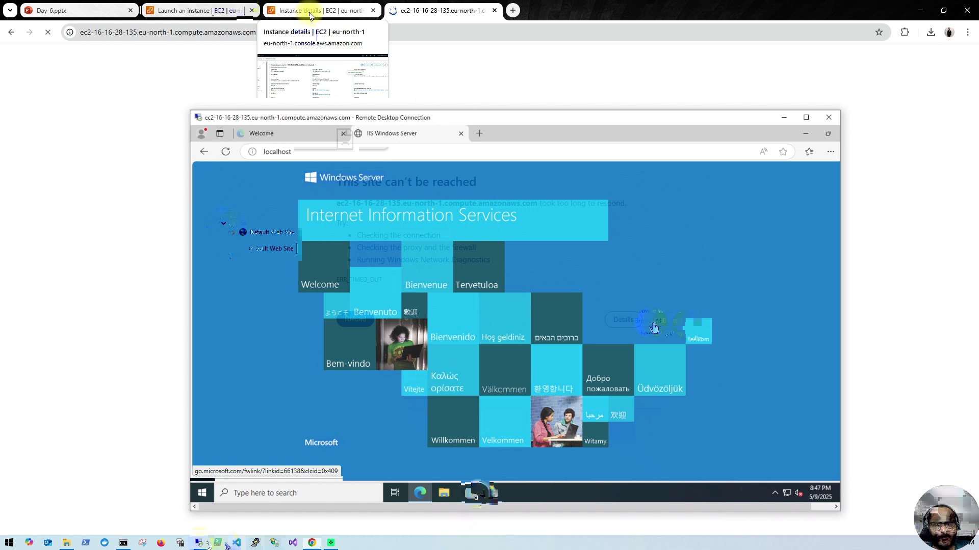
Step: Add an inbound rule to the launch-wizard-2 security group, save the rules, and return to the instance's public DNS page
click(310, 16)
scroll(92, 291, down, 1)
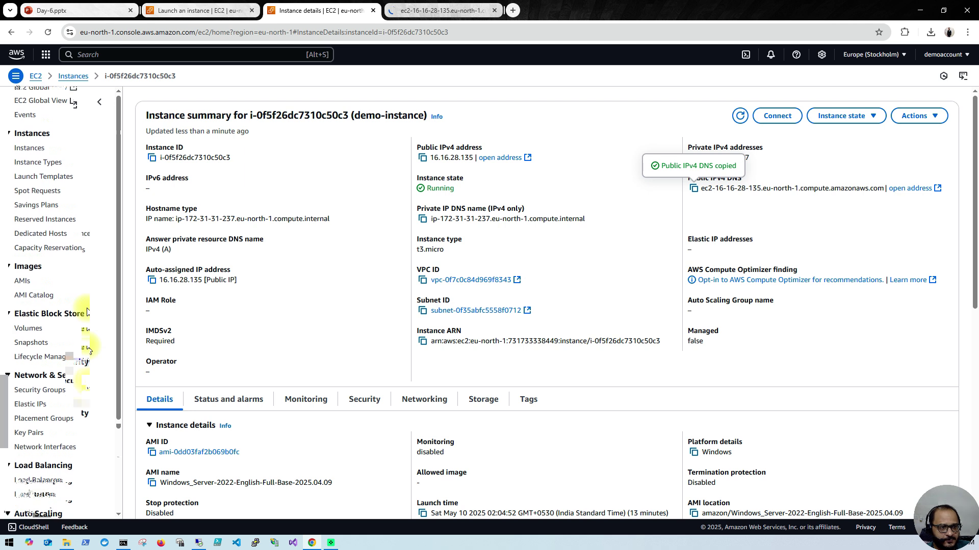
click(51, 387)
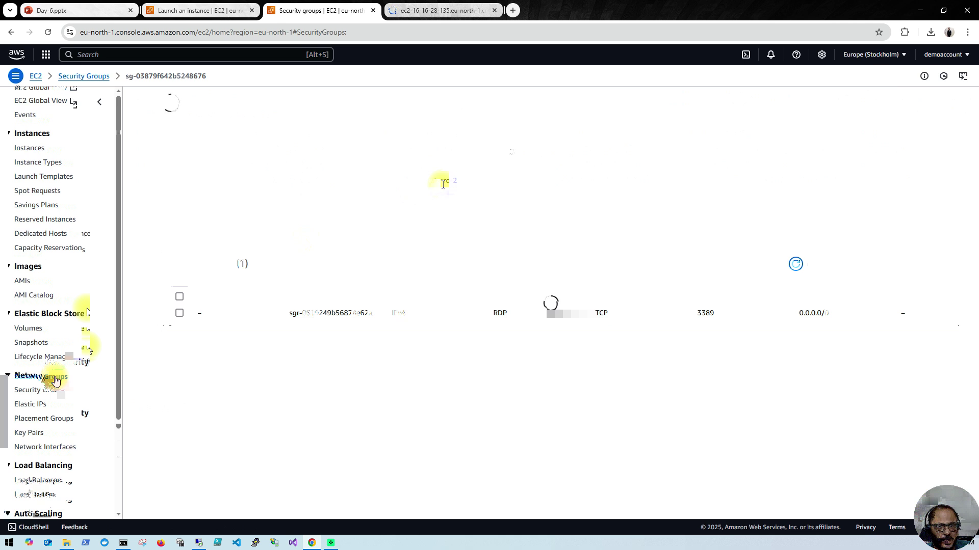
click(904, 262)
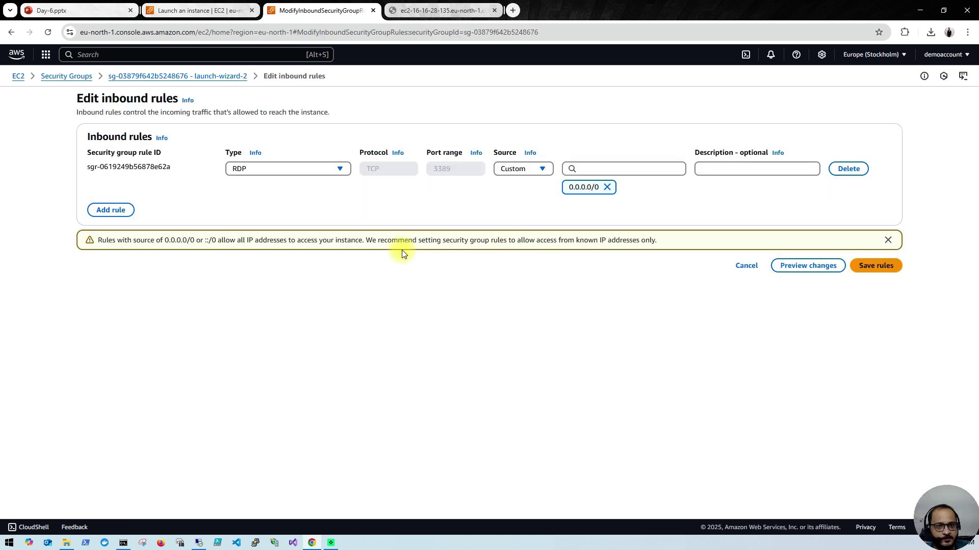
click(106, 213)
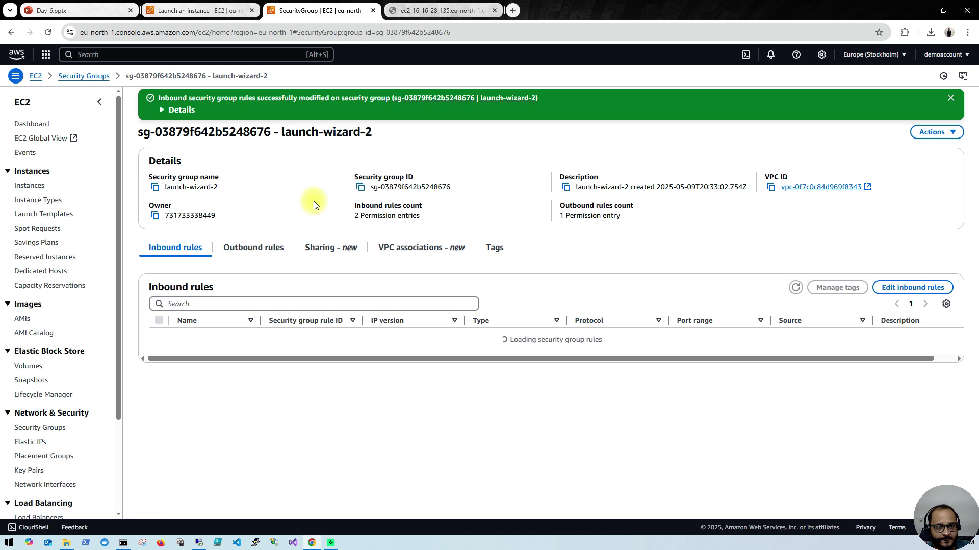
key(ctrl+Tab)
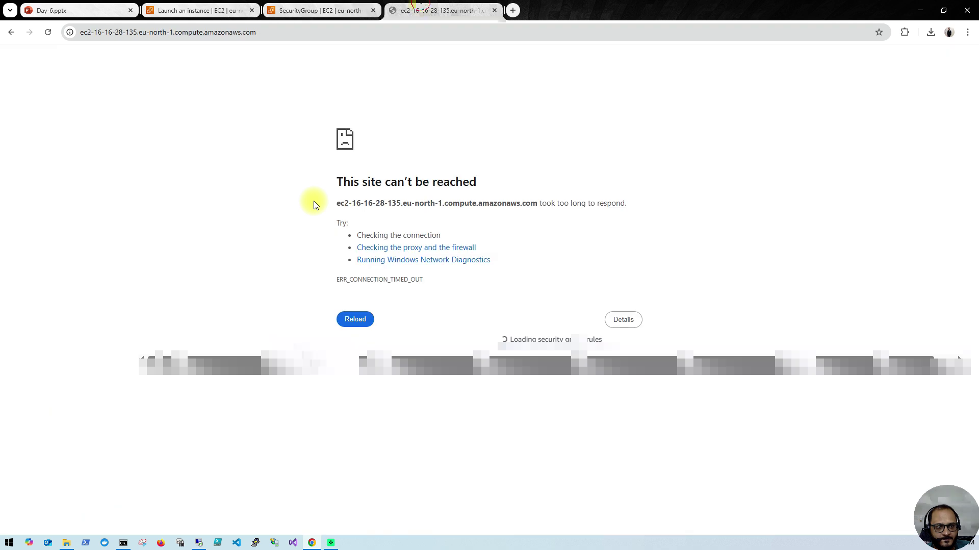